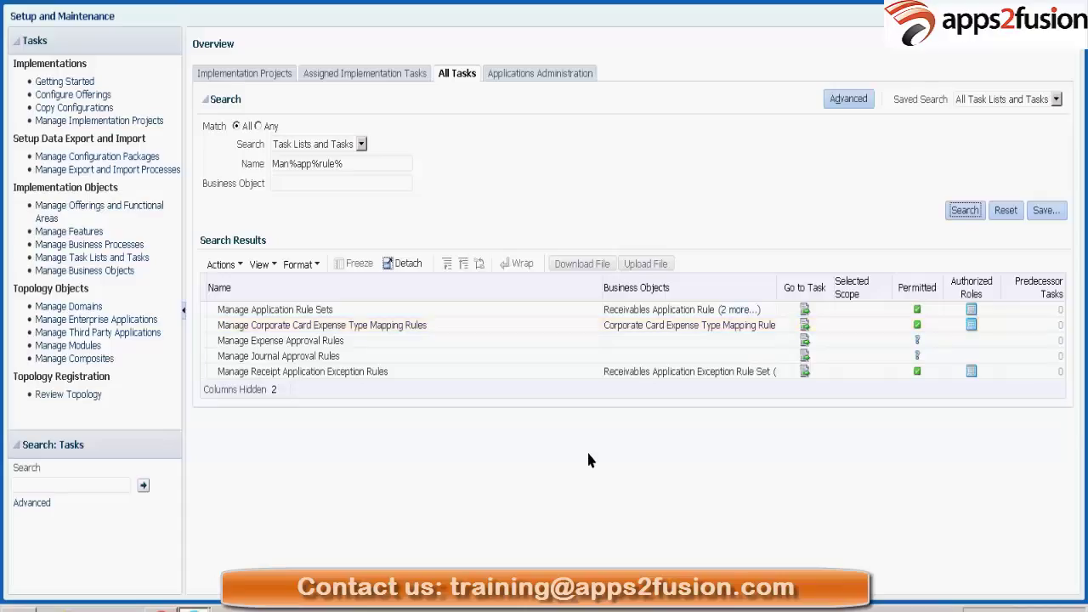
Open the Manage Journal Approval Rules task from the task search results
click(462, 371)
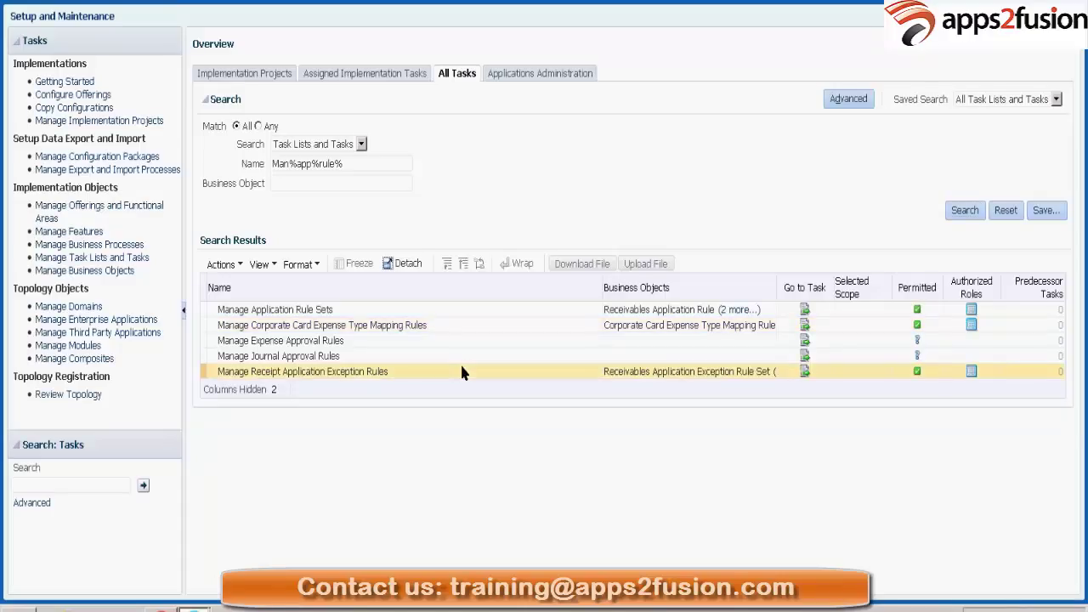
click(406, 344)
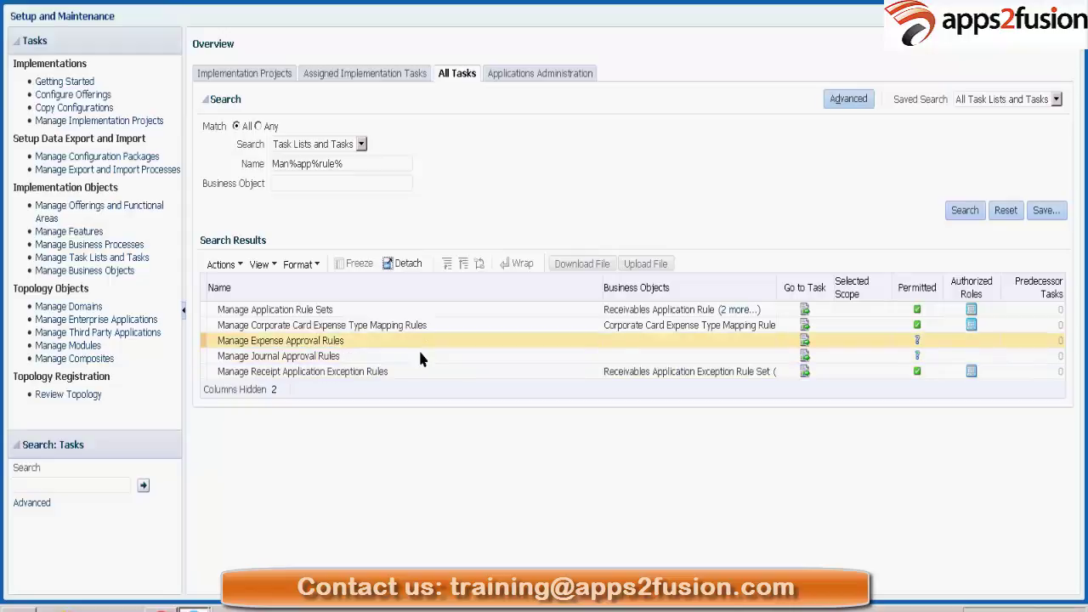
click(420, 357)
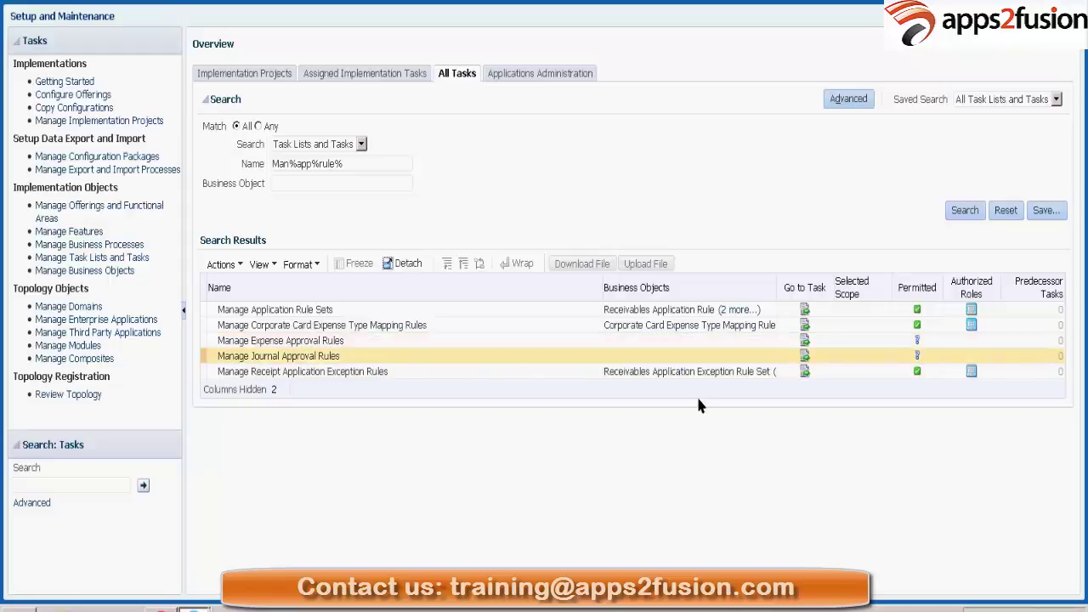
click(804, 357)
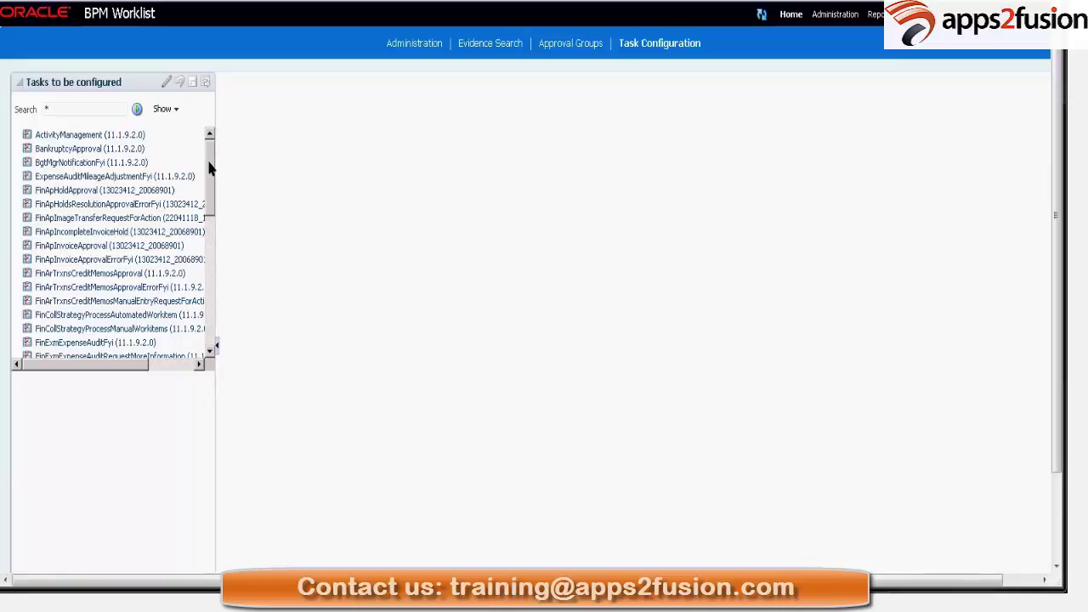
Find the FinGlJournalApproval task in the list of tasks to be configured and open its settings
scroll(211, 218, down, 2)
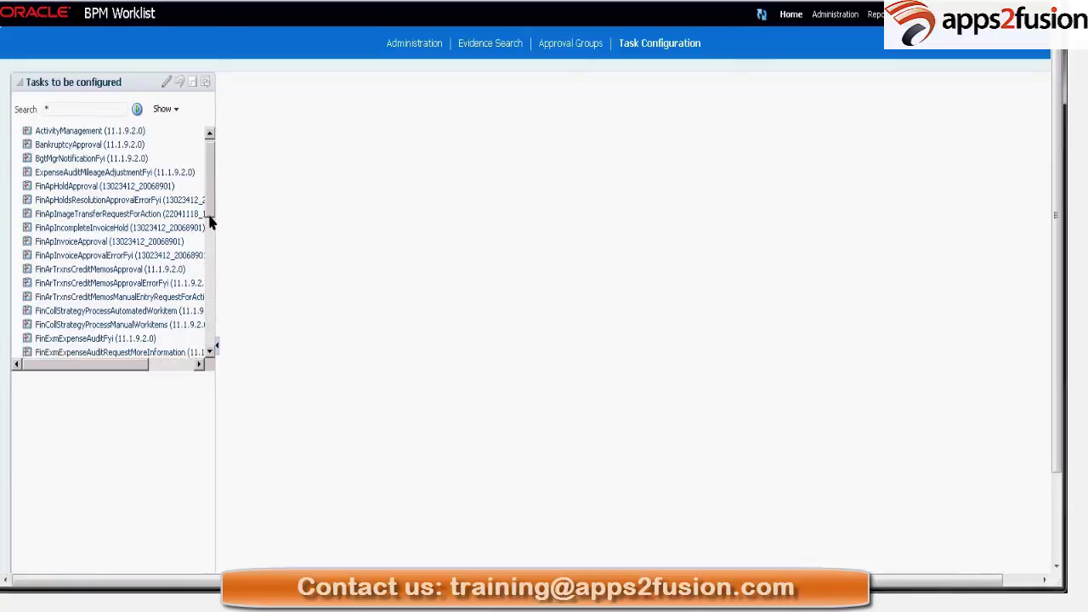
scroll(211, 254, down, 4)
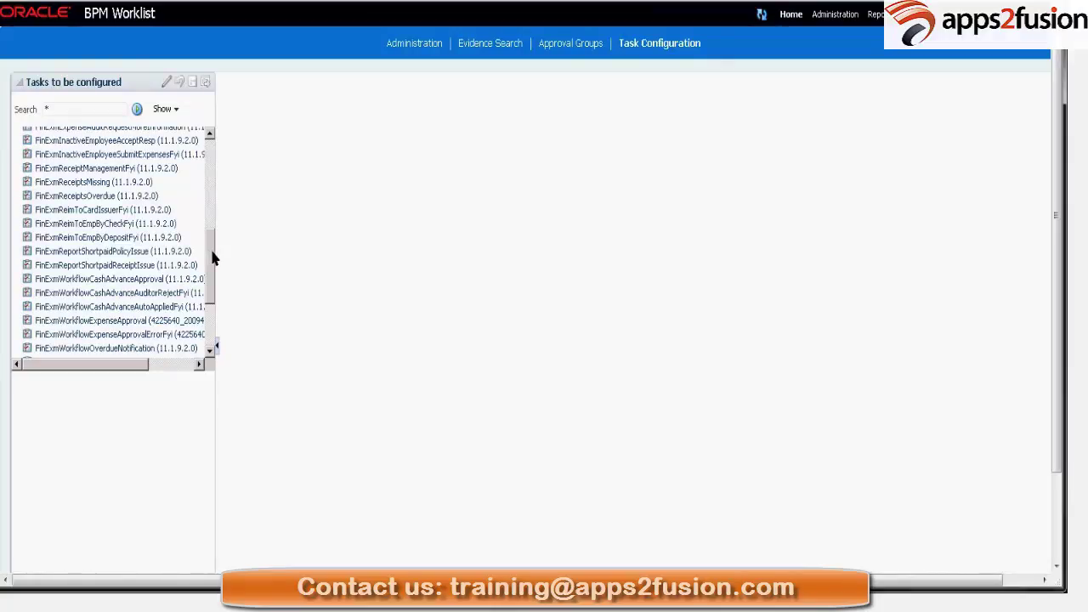
scroll(130, 298, down, 3)
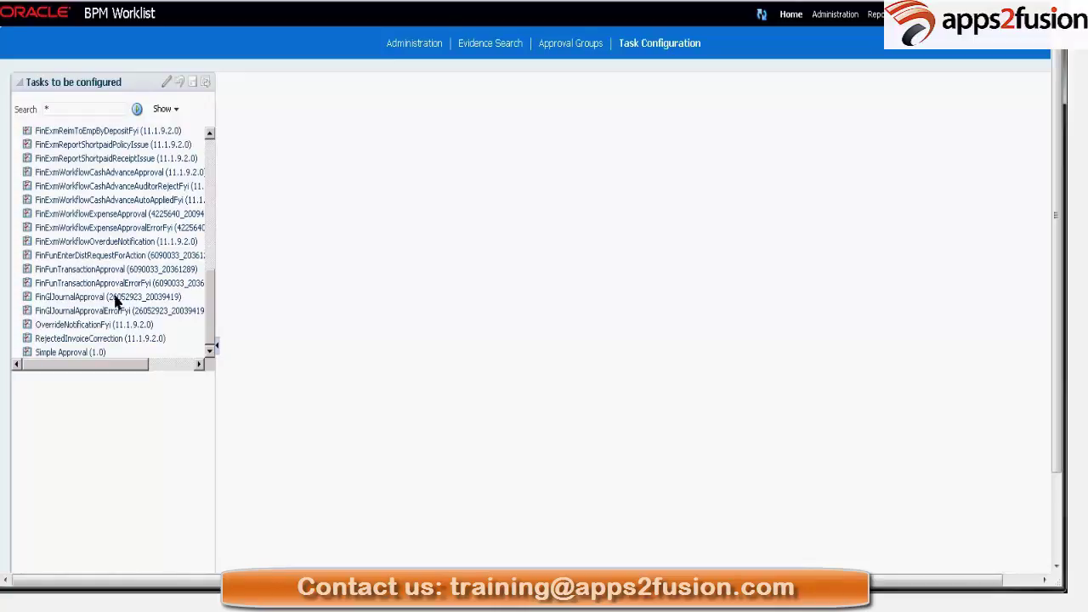
click(116, 298)
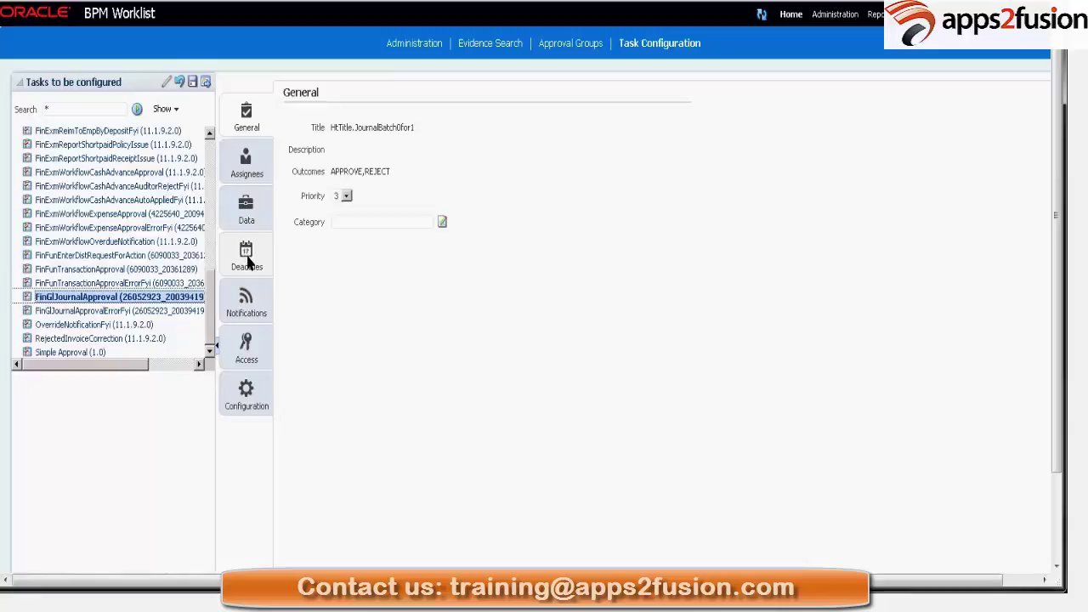
Review the assignees and data fields of the FinGlJournalApproval task, including its flexfield mapping
click(245, 170)
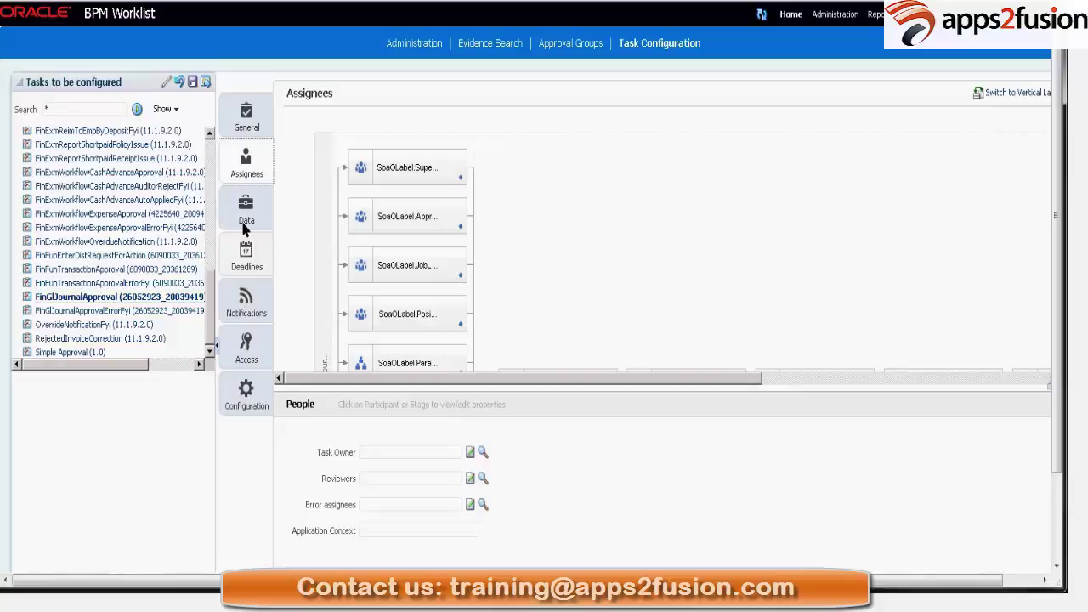
click(244, 223)
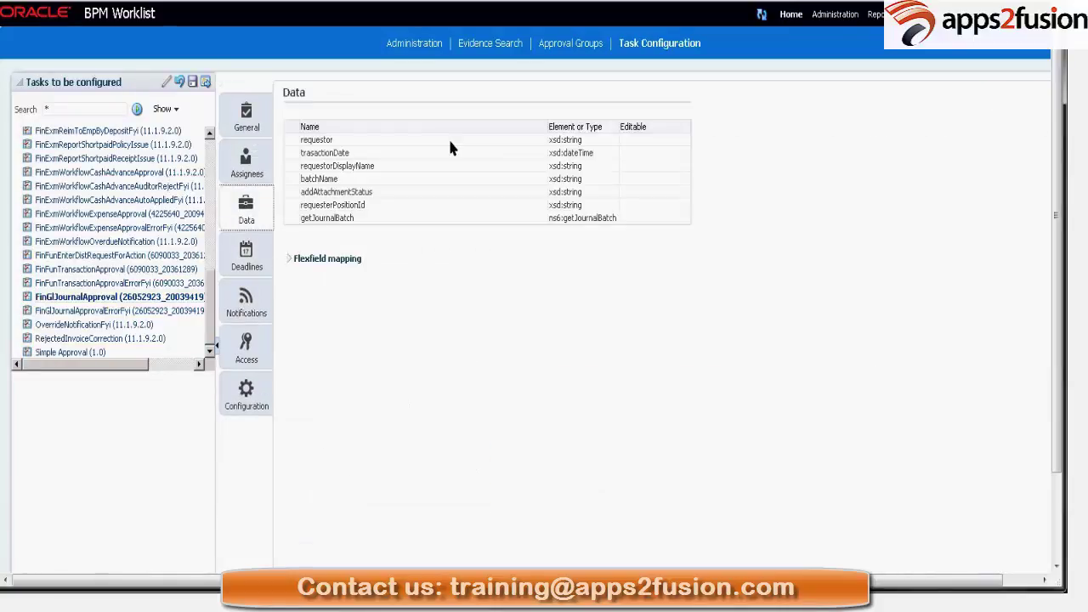
click(448, 137)
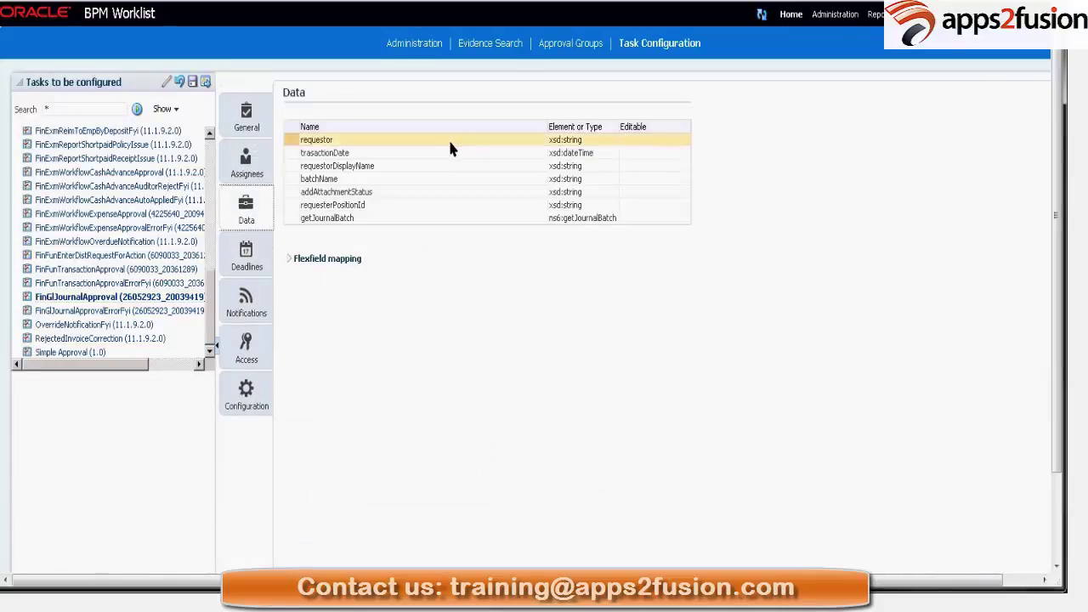
click(288, 262)
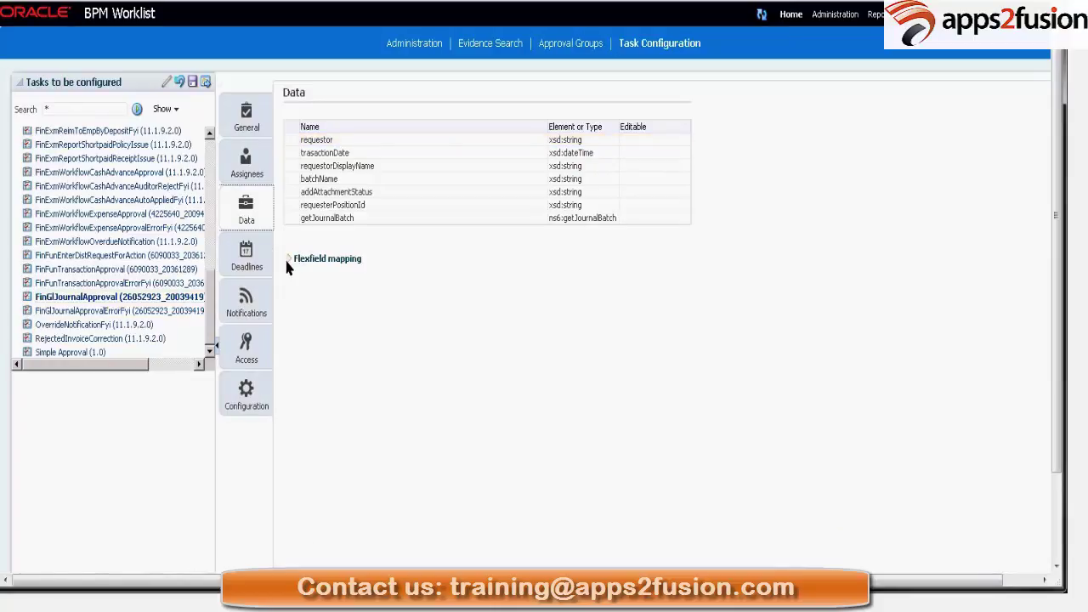
click(287, 263)
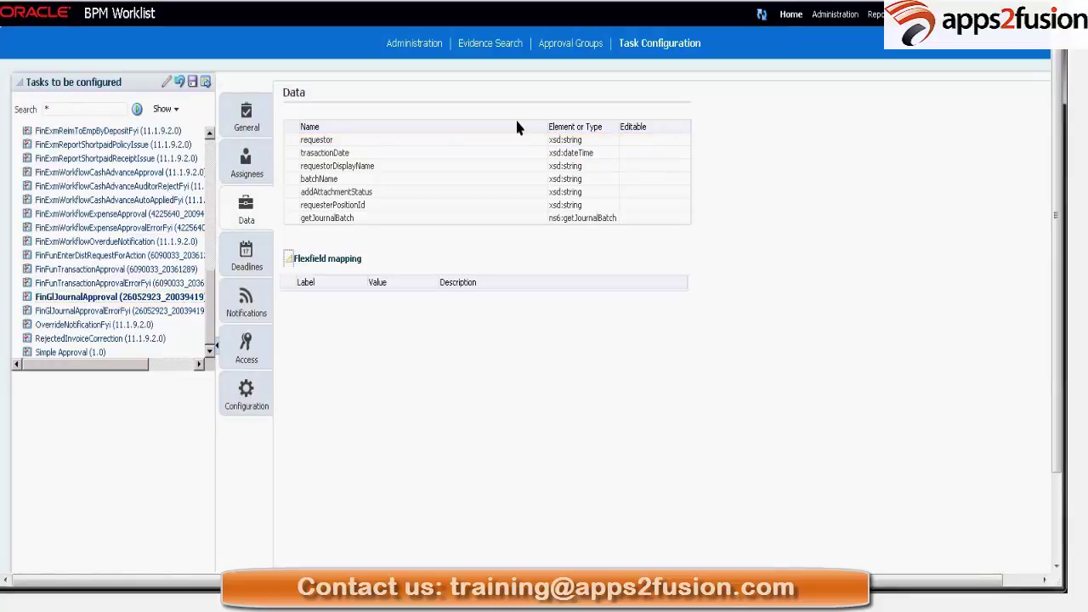
click(585, 219)
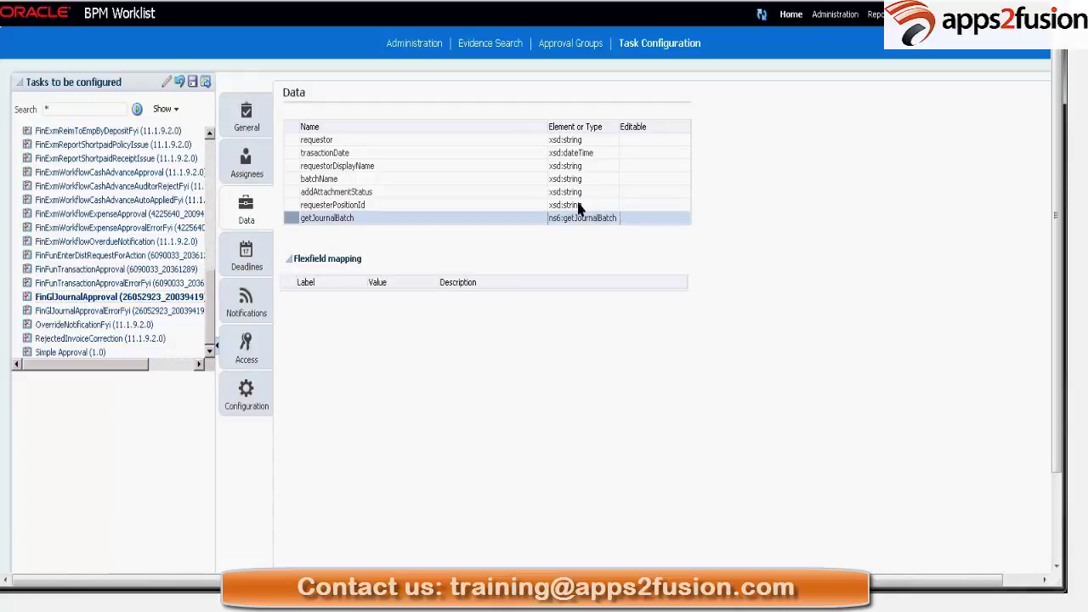
click(583, 205)
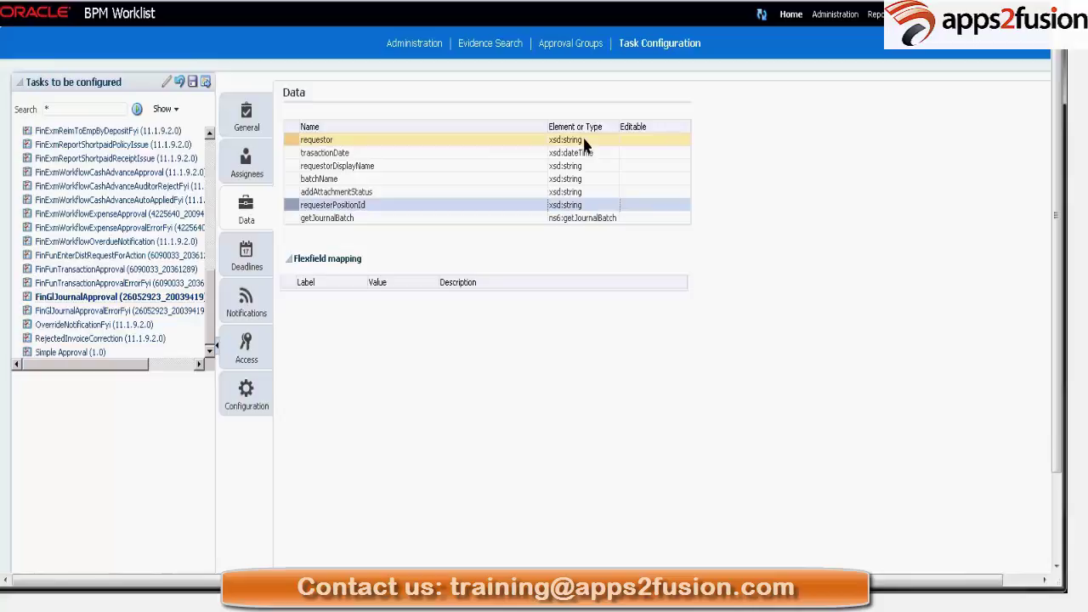
Review the journal approval task's deadlines with escalation, notifications, access and configuration settings
click(244, 253)
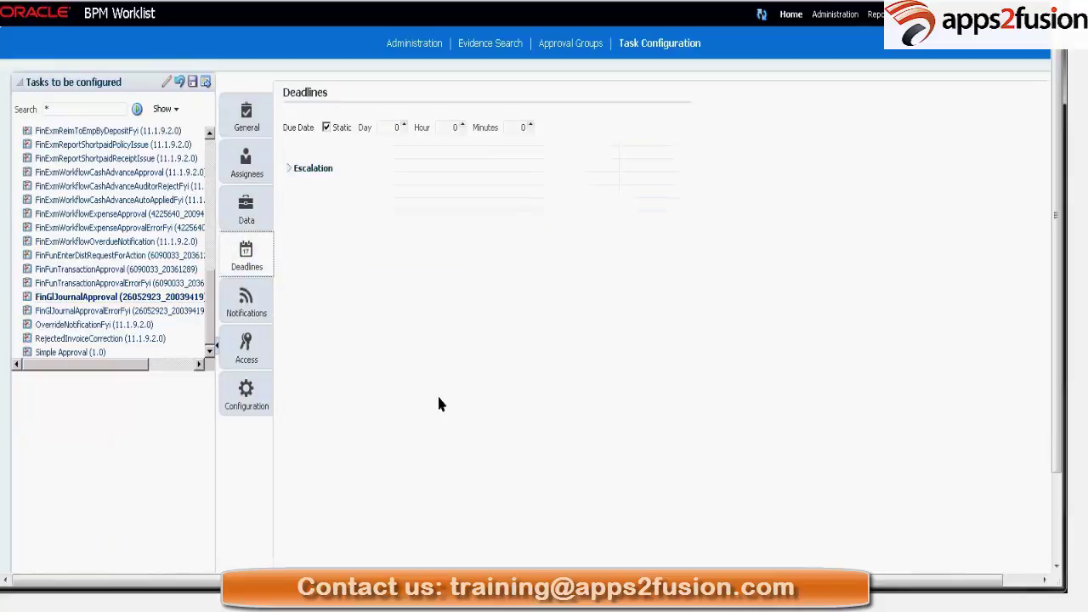
click(290, 170)
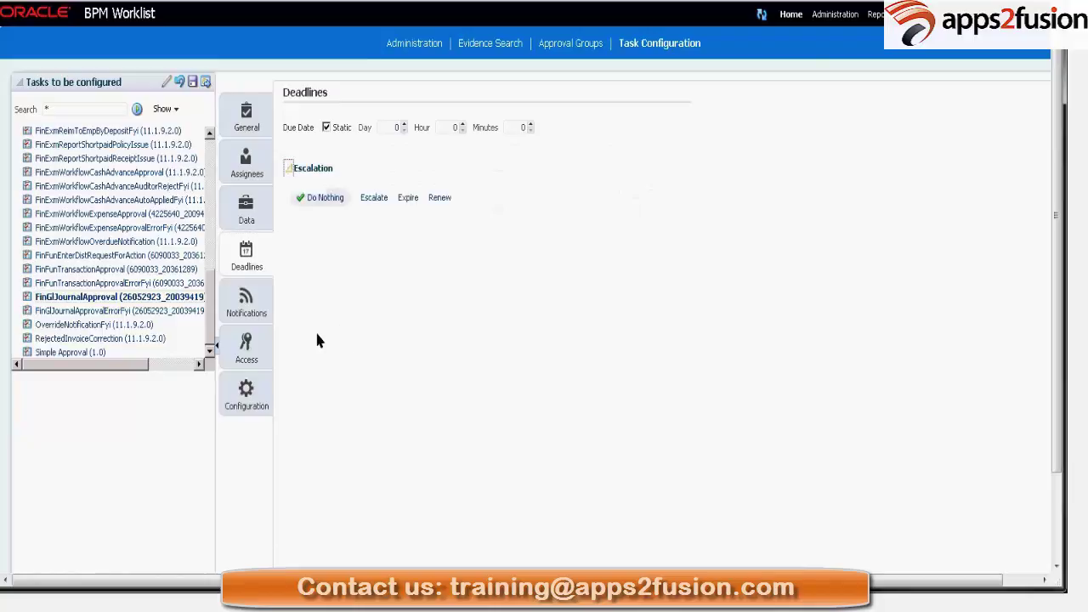
click(241, 316)
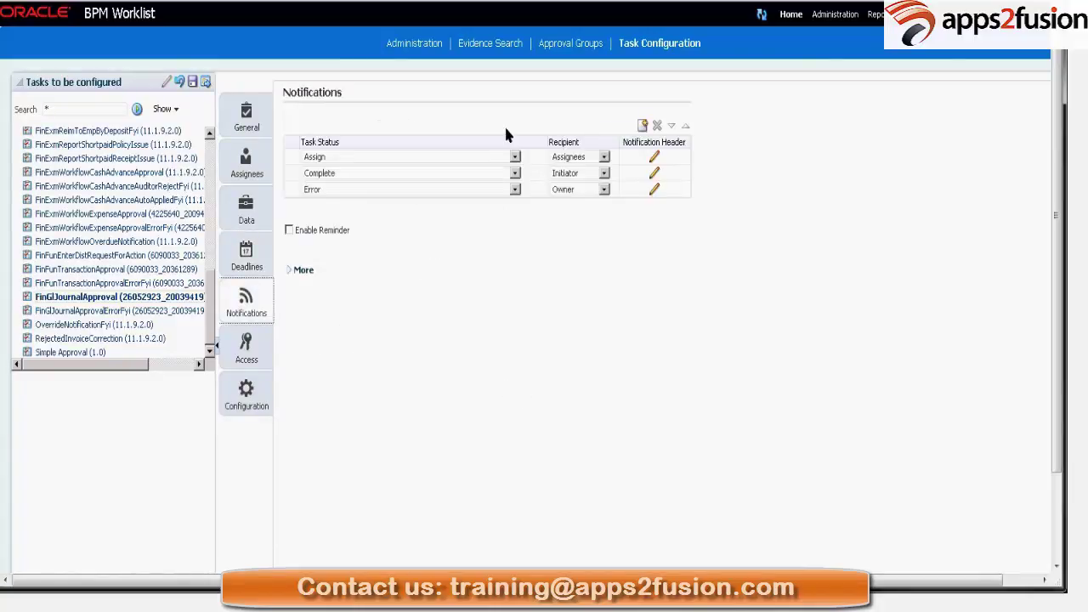
click(451, 153)
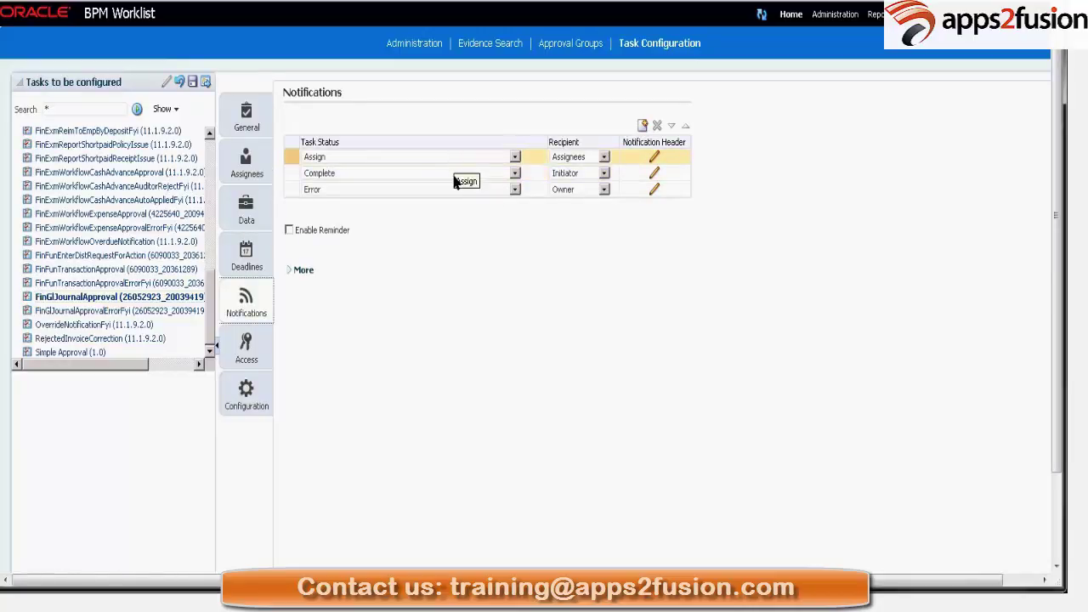
click(452, 174)
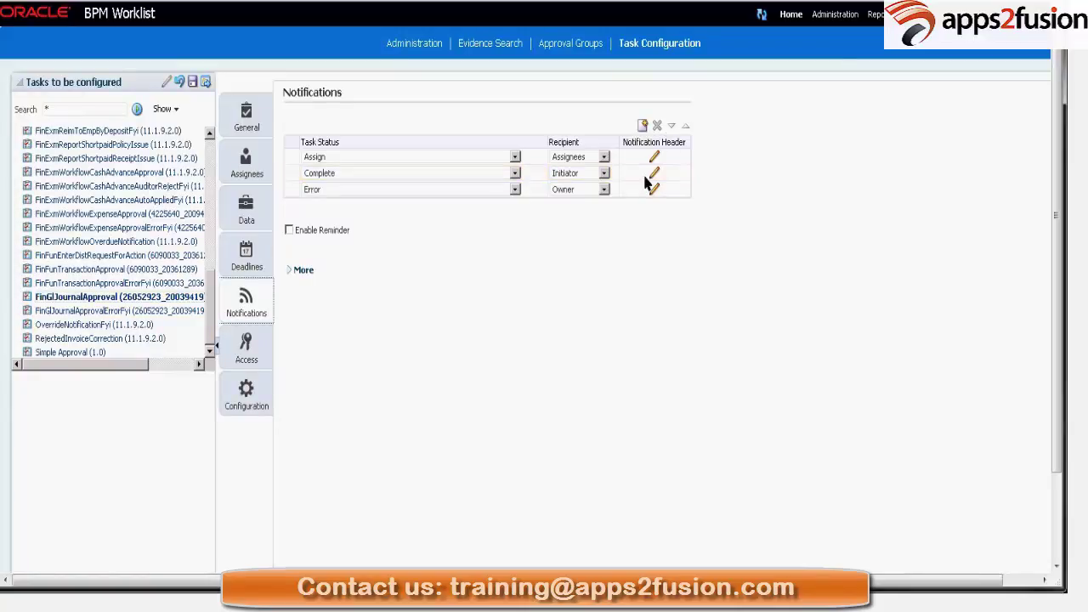
click(277, 260)
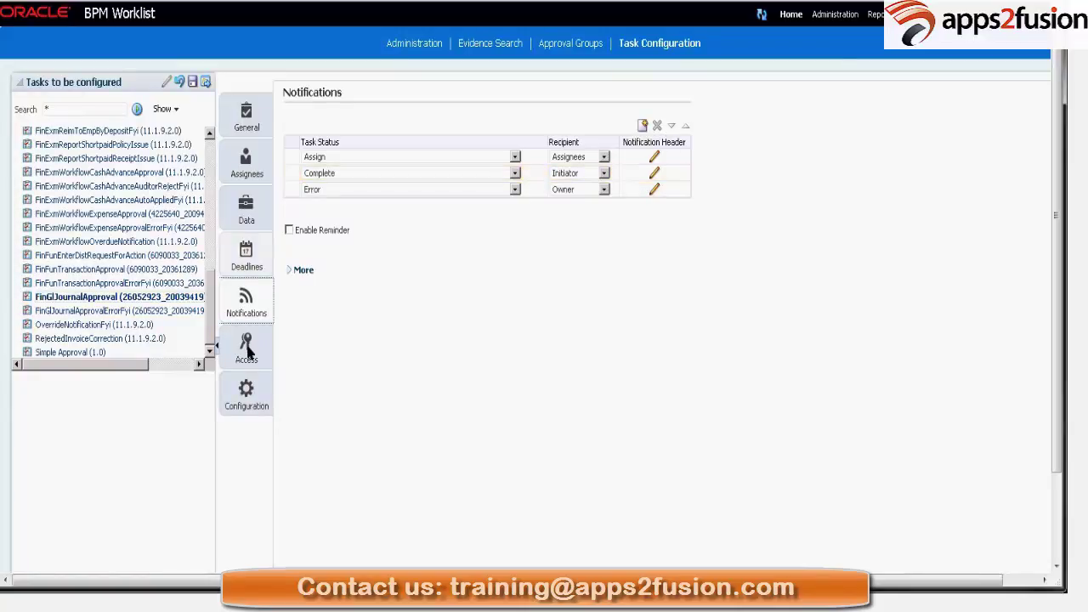
click(247, 349)
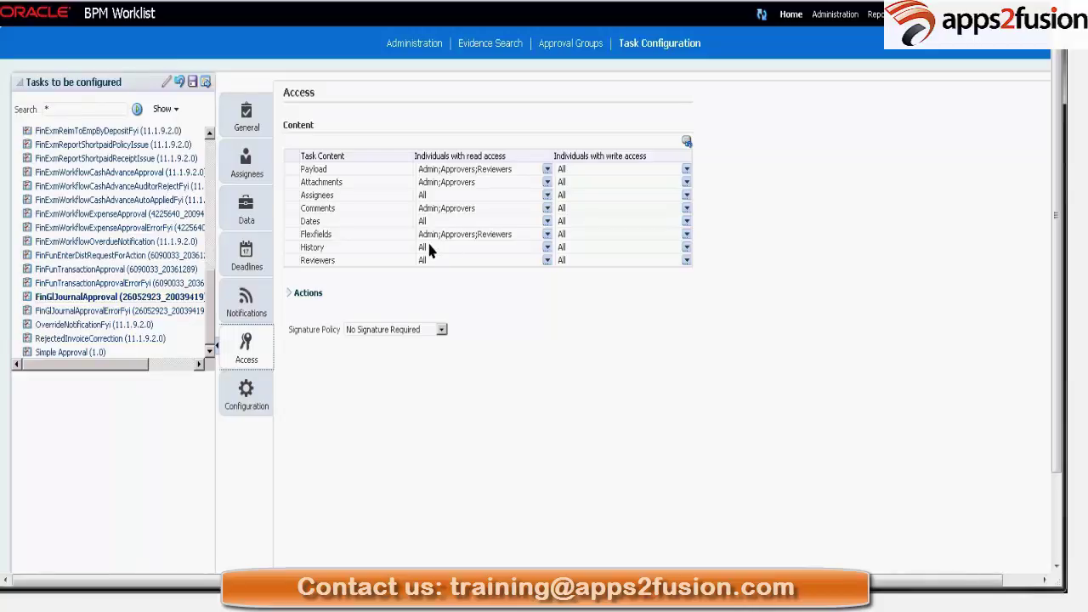
click(255, 408)
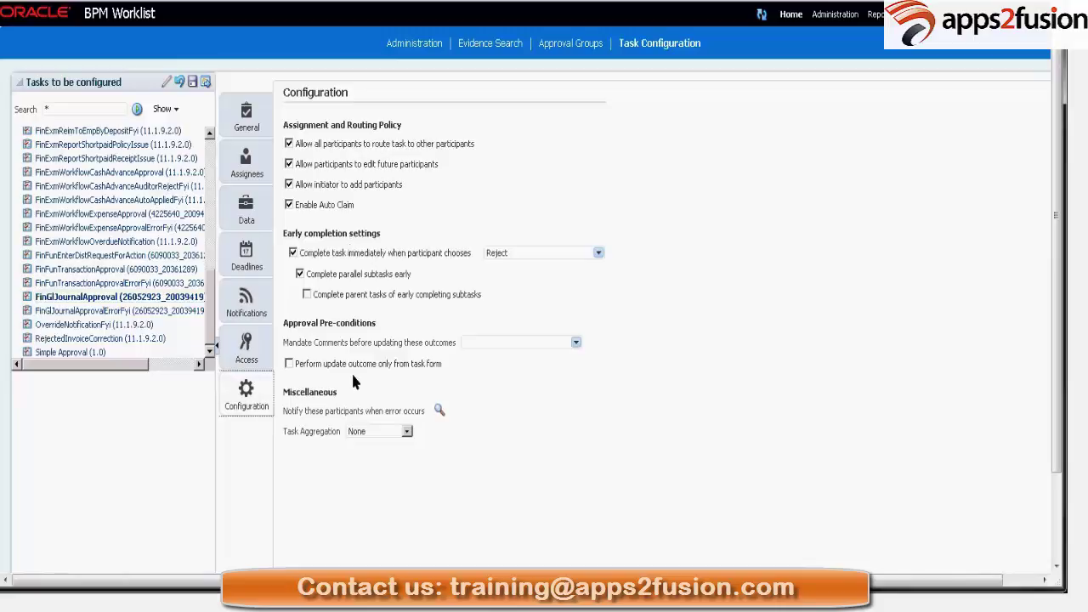
click(247, 166)
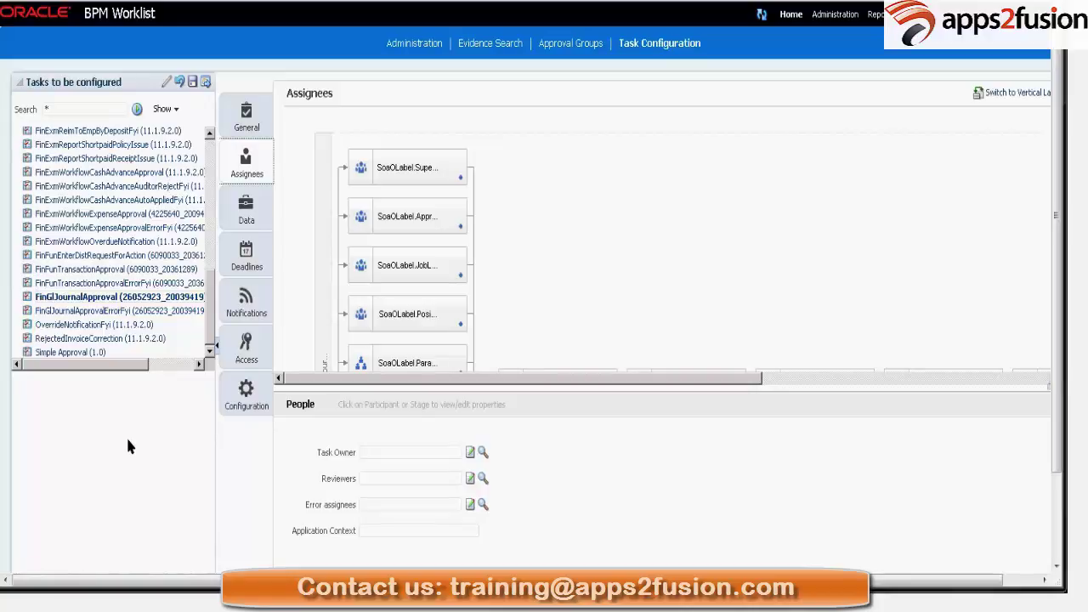
click(460, 180)
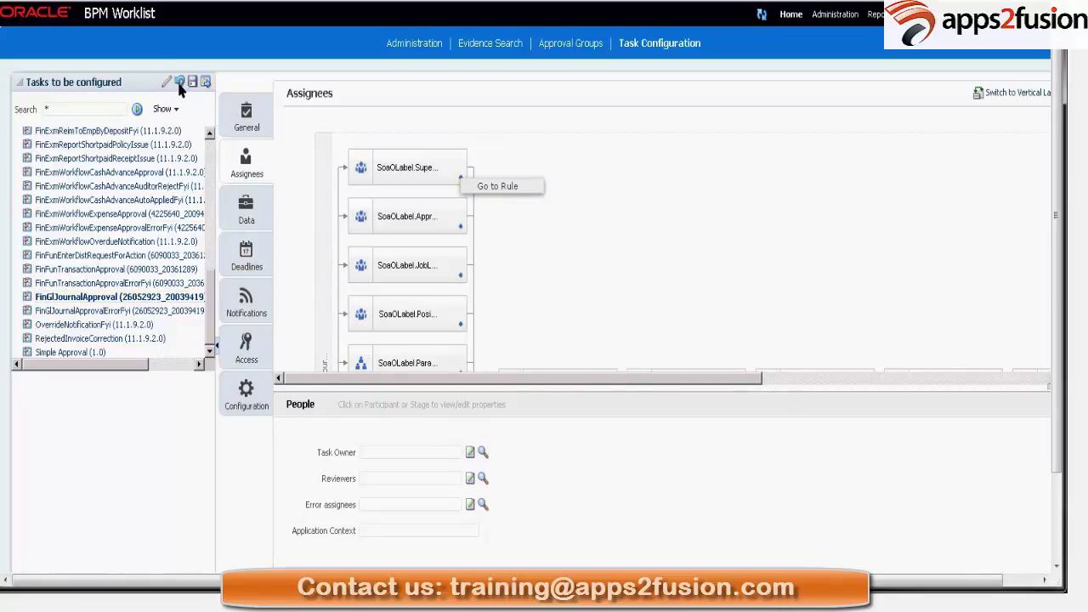
click(511, 186)
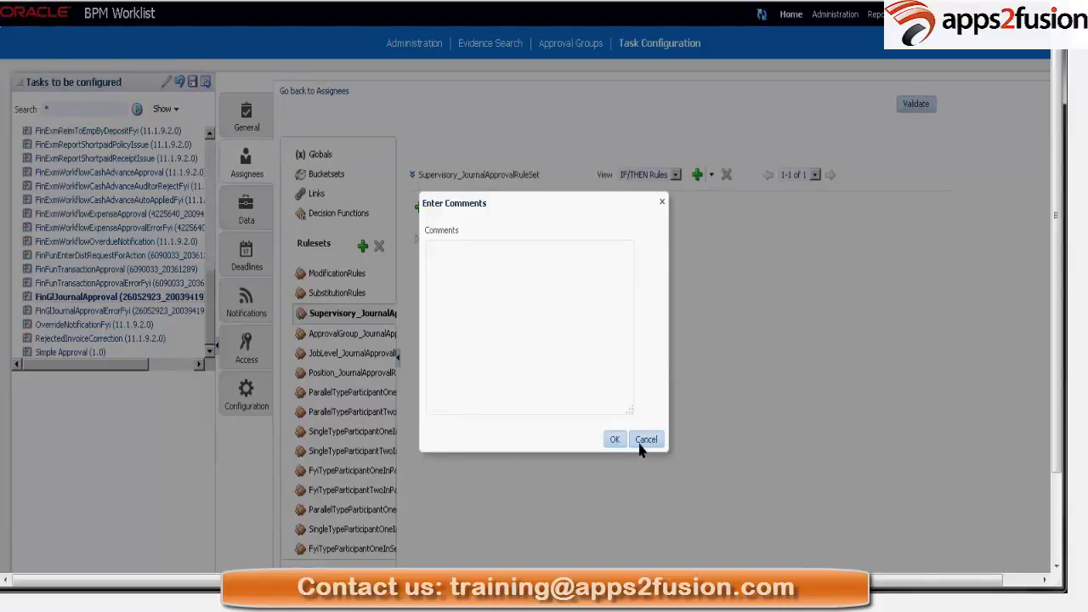
click(646, 440)
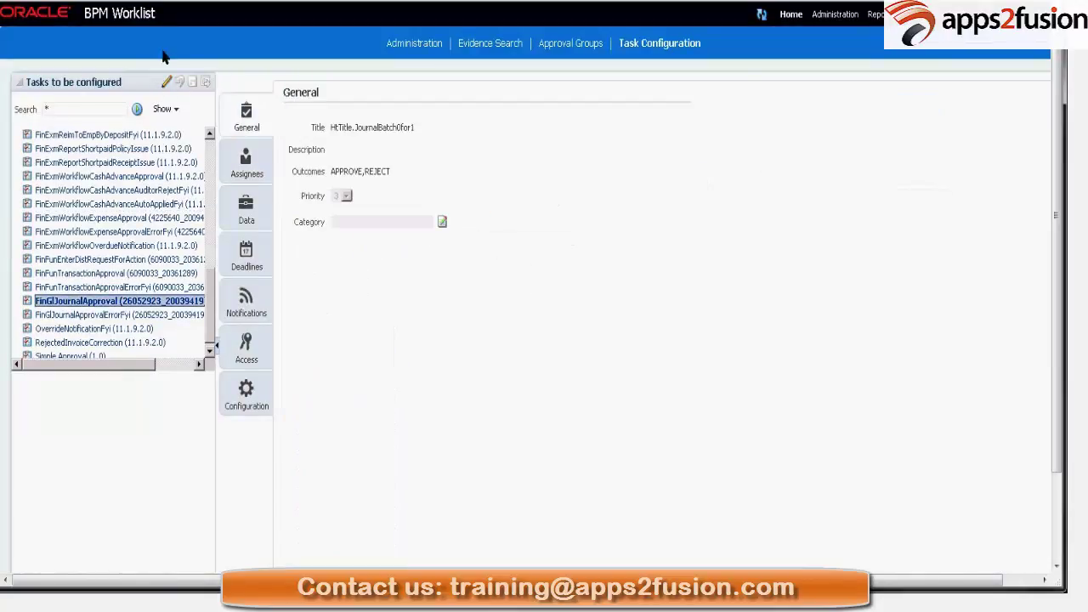
Open the supervisory assignee's rule set in the FinGlJournalApproval task and inspect the conditions and actions of ManagerApprovalRule
click(132, 303)
click(247, 159)
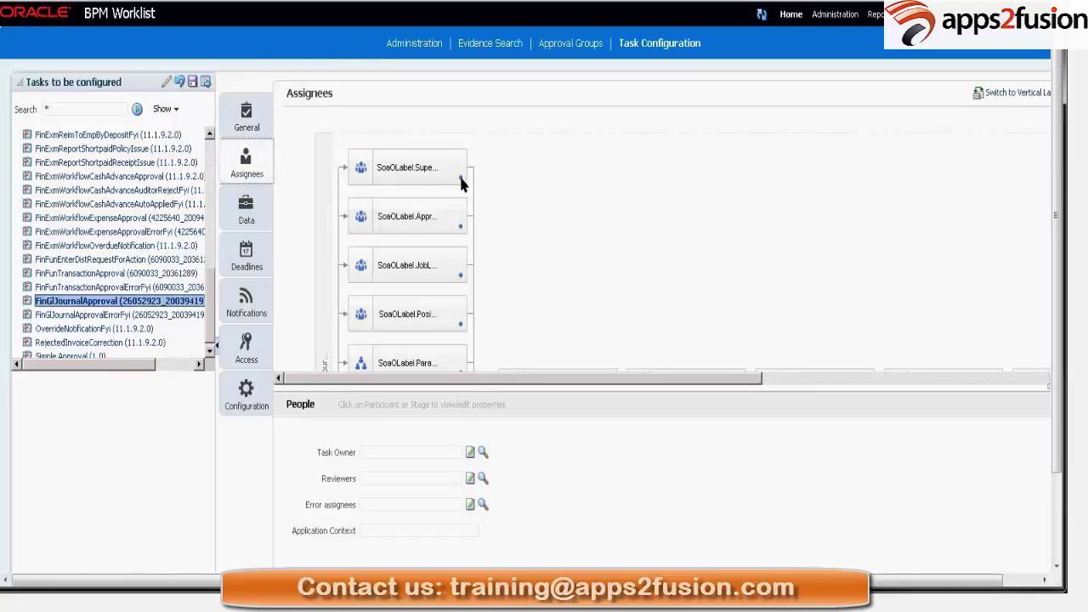
click(460, 178)
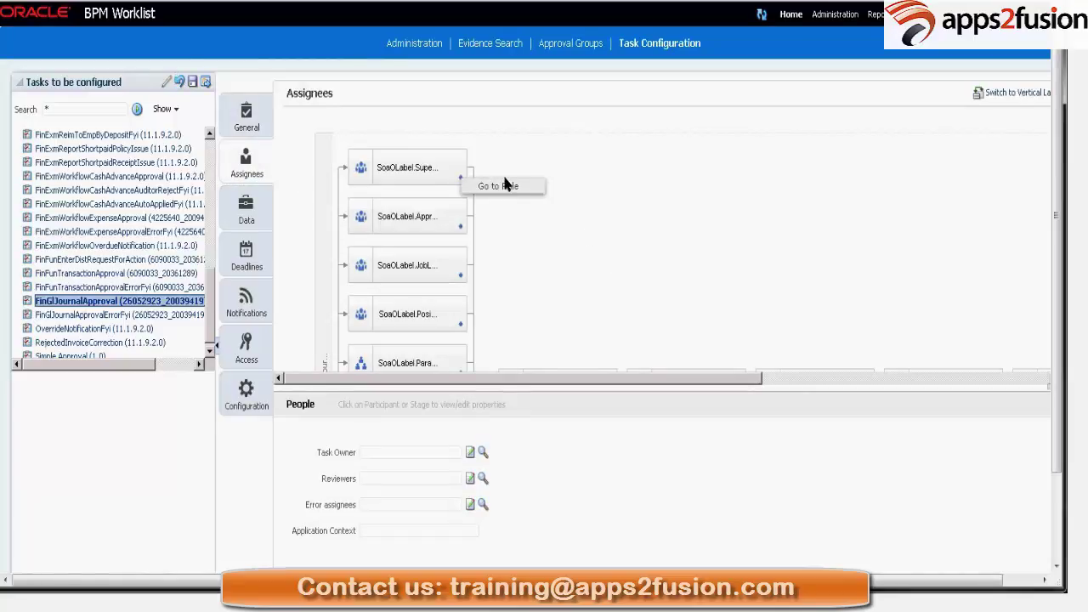
click(505, 191)
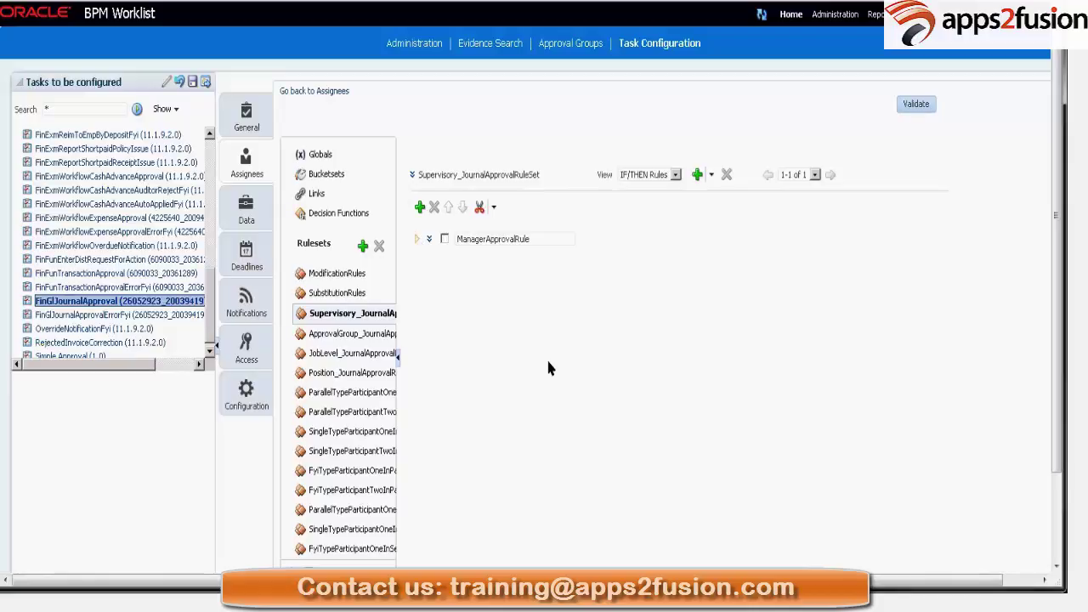
click(417, 239)
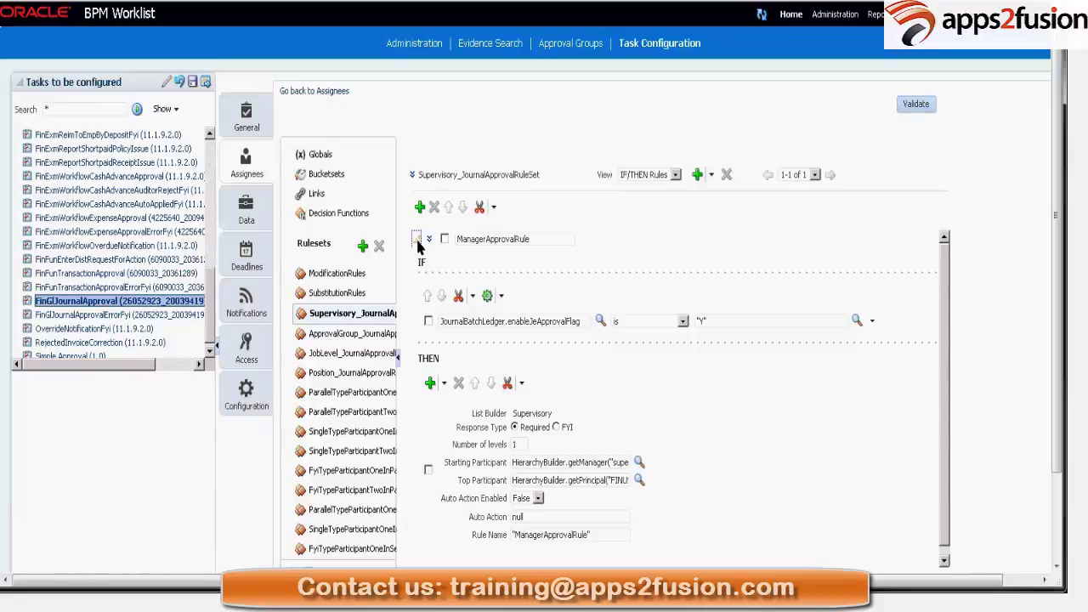
click(417, 240)
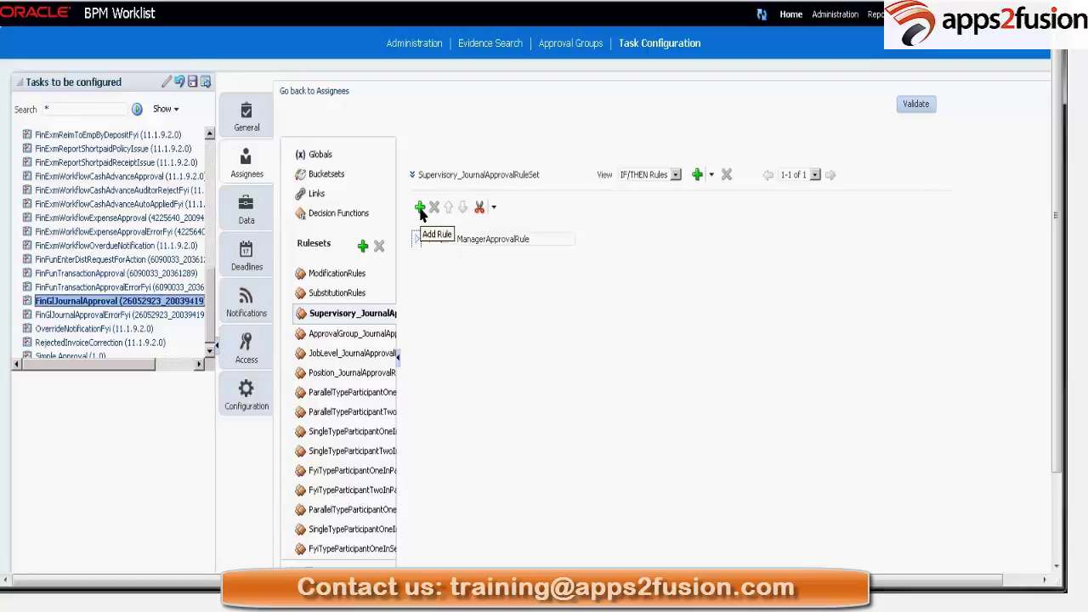
Add a new rule to Supervisory_JournalApprovalRuleSet and name it DemoApproEmp
click(421, 209)
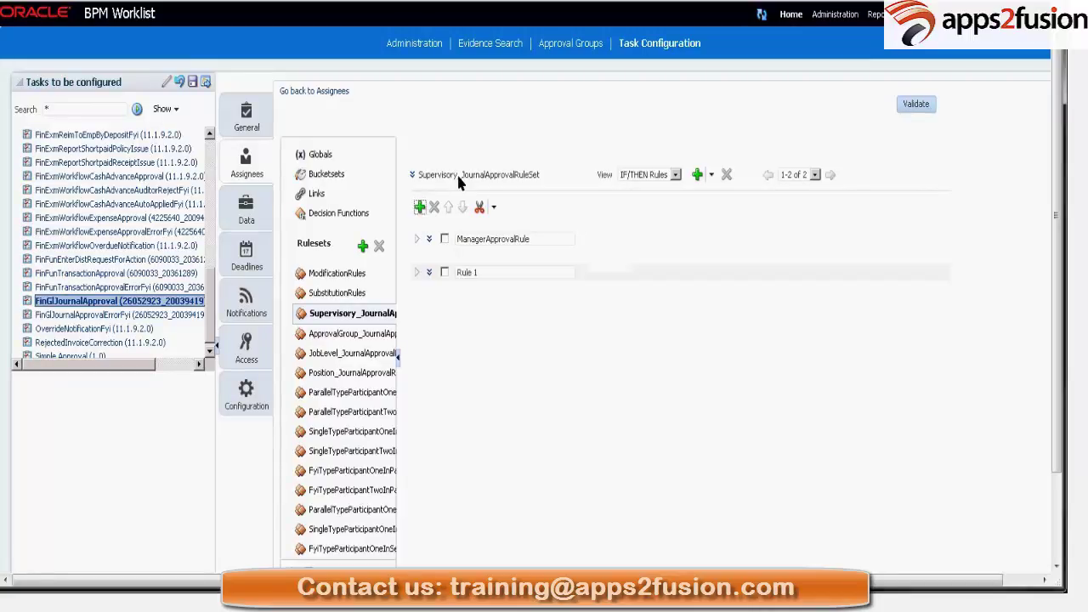
click(487, 273)
key(ctrl+a)
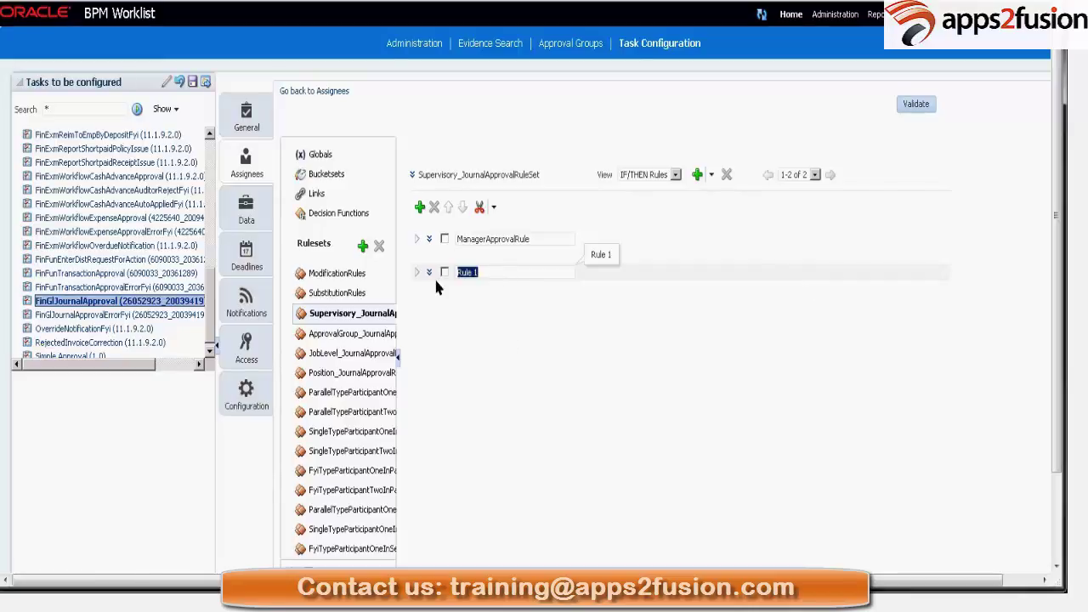
text(DemoA)
text(ppro)
text(RuleE)
key(BackSpace)
key(BackSpace)
key(BackSpace)
key(BackSpace)
key(BackSpace)
text(Emp)
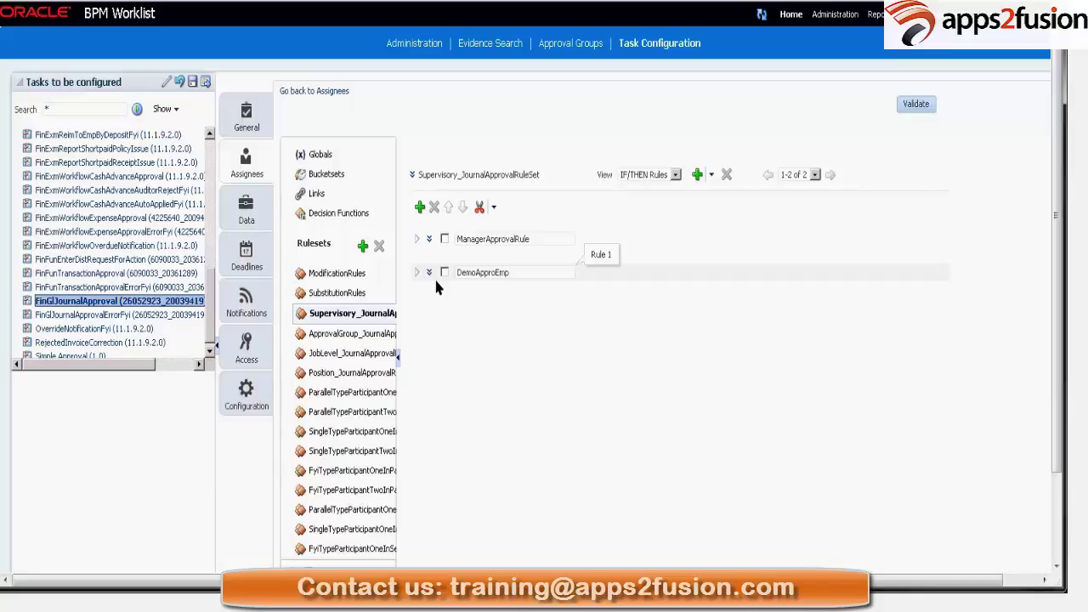
Extend the new rule's name to DemoApproEmpSupe and discard the uncommitted edits to the FinGlJournalApproval task
text(Super)
click(417, 273)
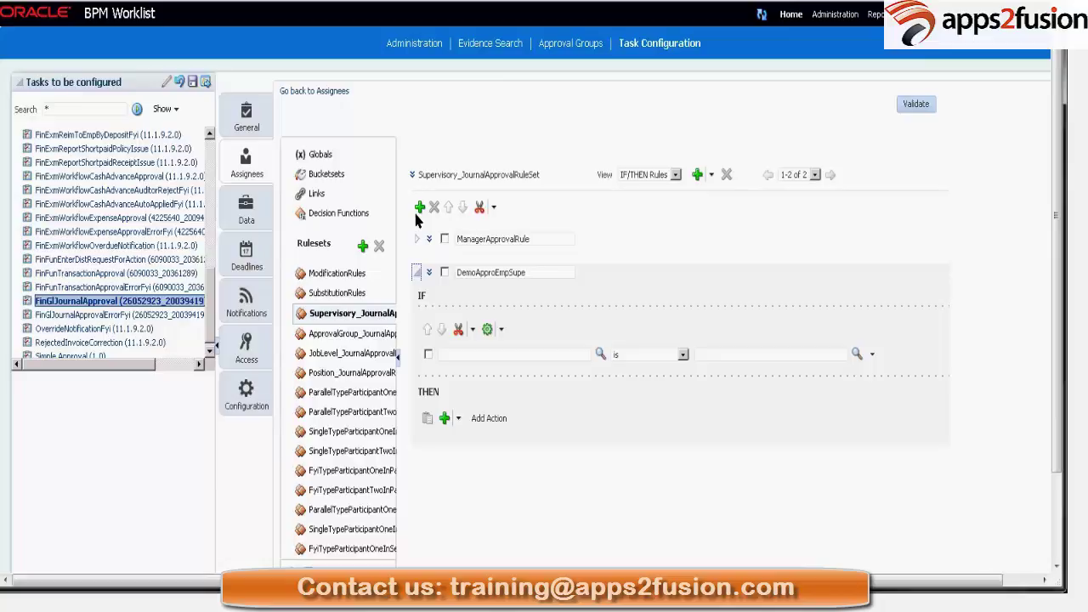
click(180, 83)
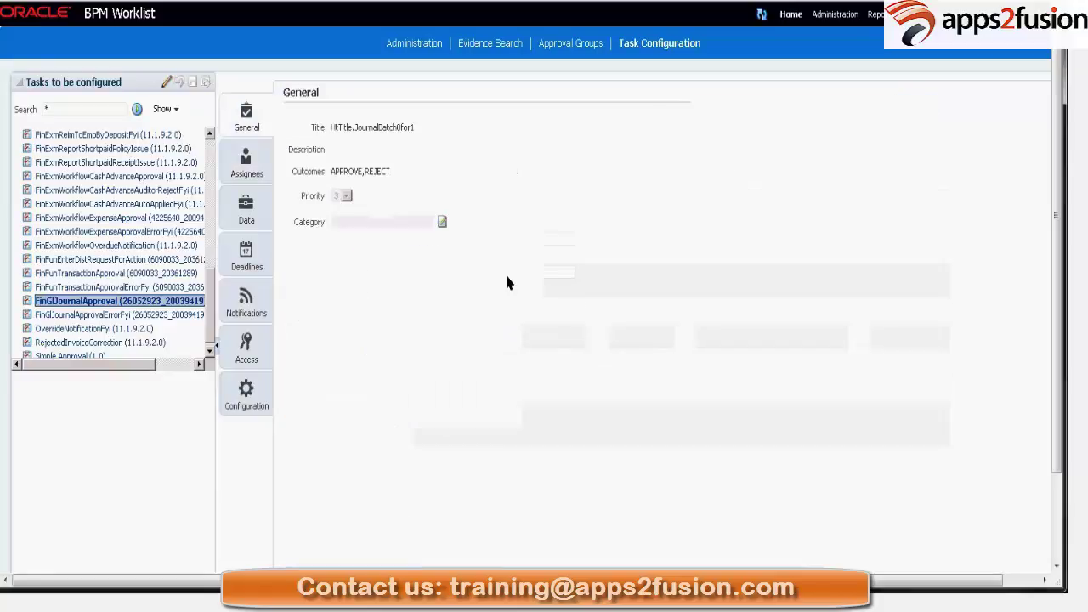
Open the supervisory assignee's rule set from the FinGlJournalApproval assignees
click(261, 174)
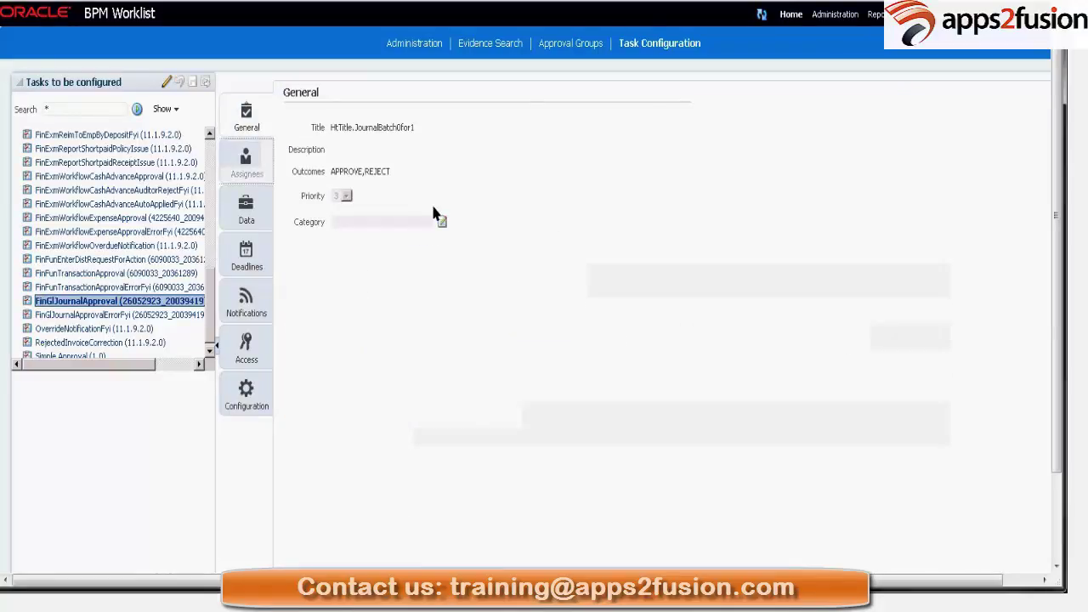
click(460, 177)
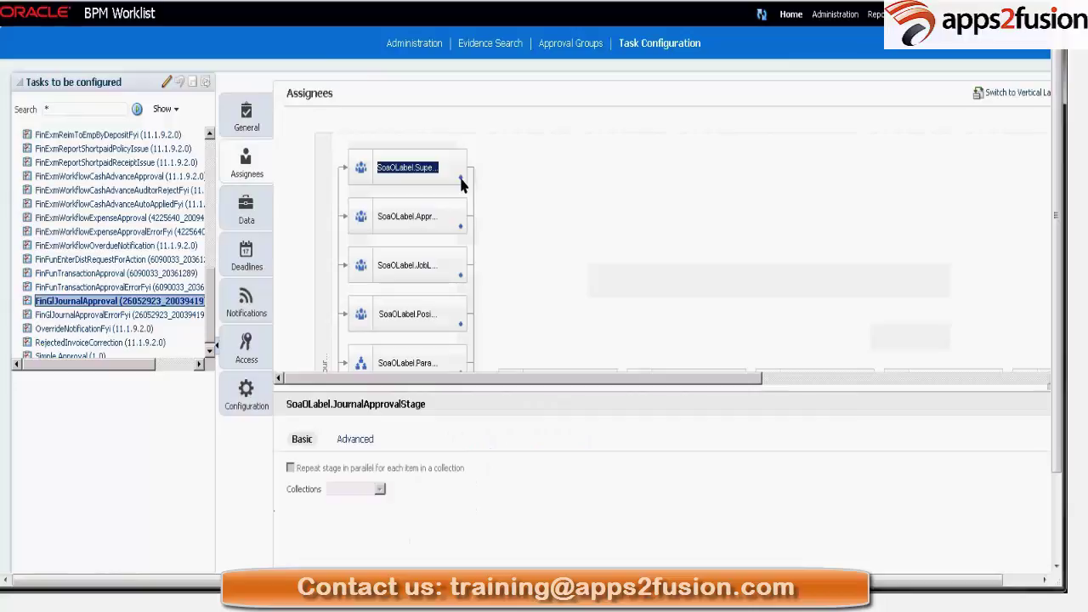
click(461, 180)
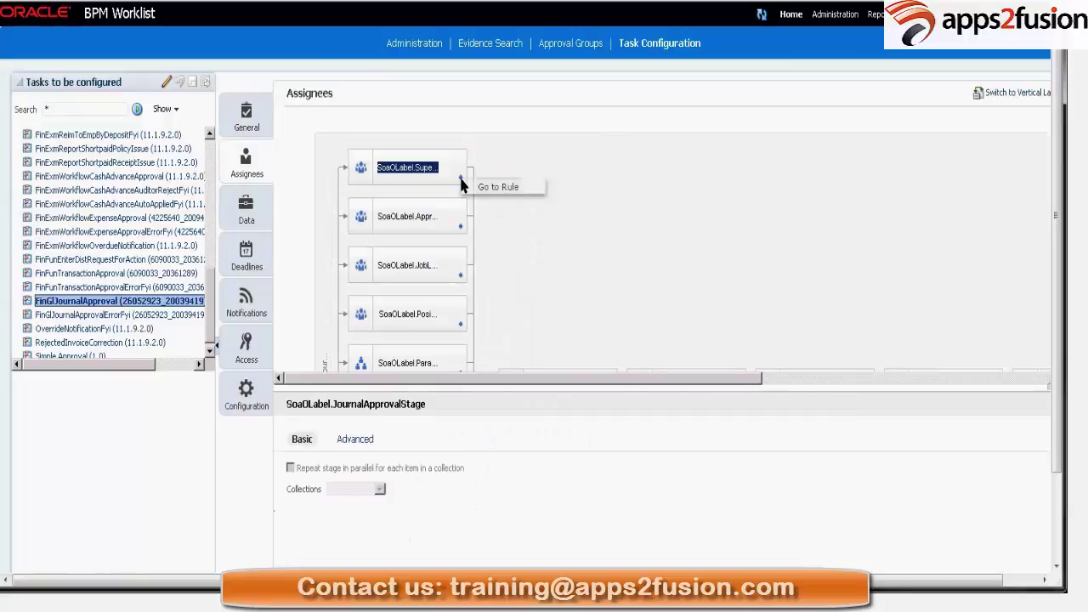
click(597, 308)
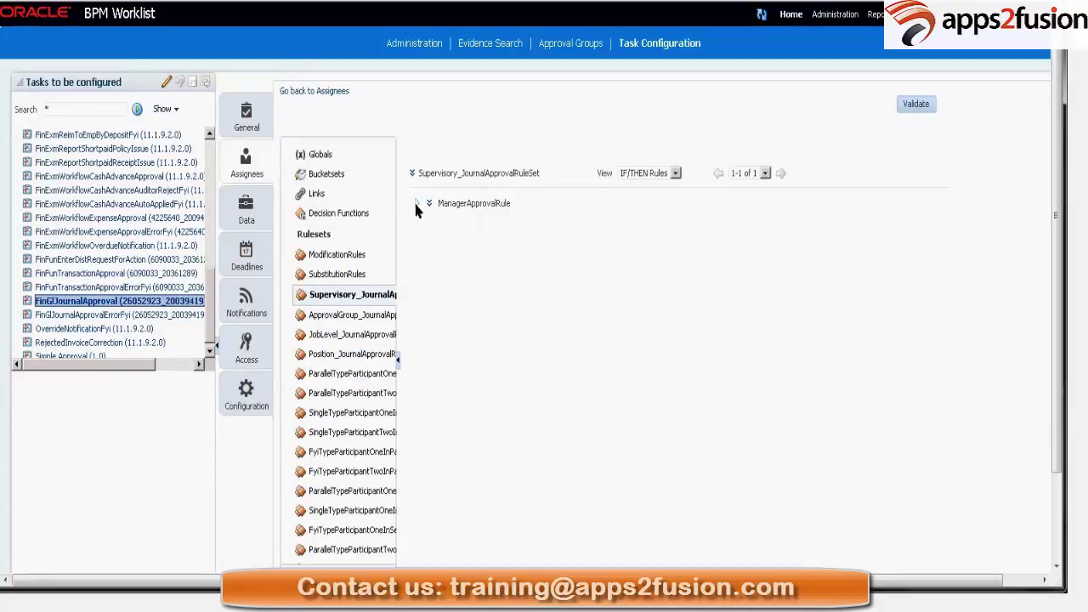
Put the FinGlJournalApproval task into edit mode and go to the supervisory assignee's rule, Supervisory_JournalApprovalRuleSet
click(167, 85)
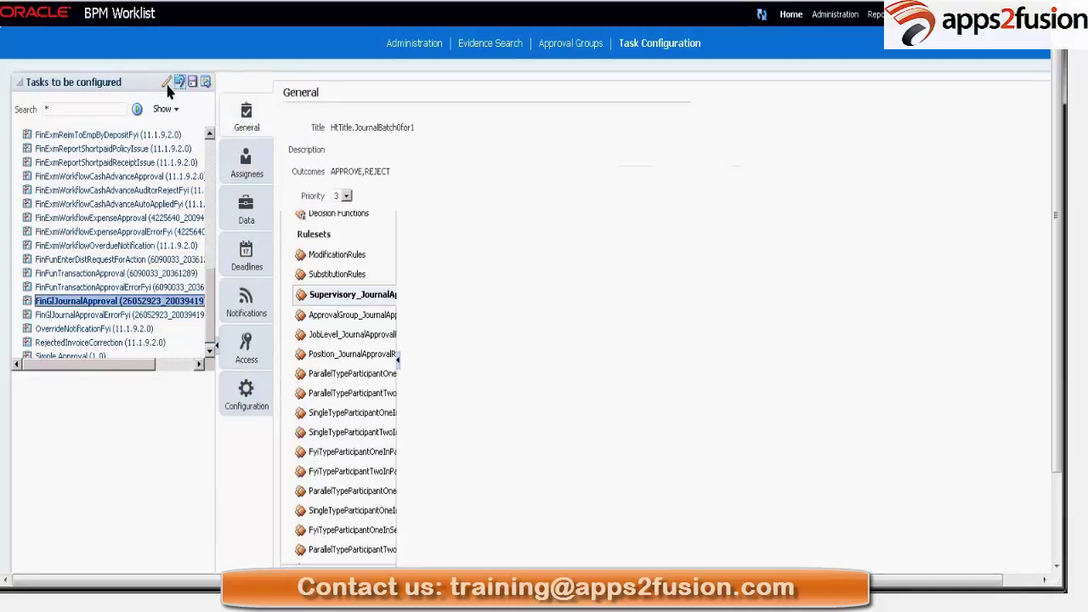
click(245, 166)
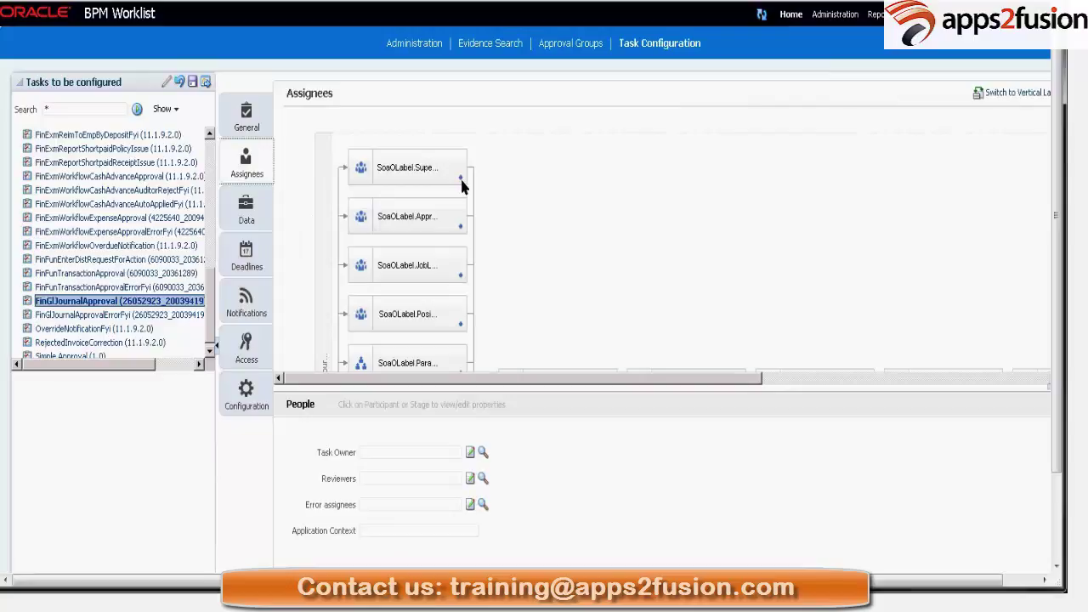
click(462, 182)
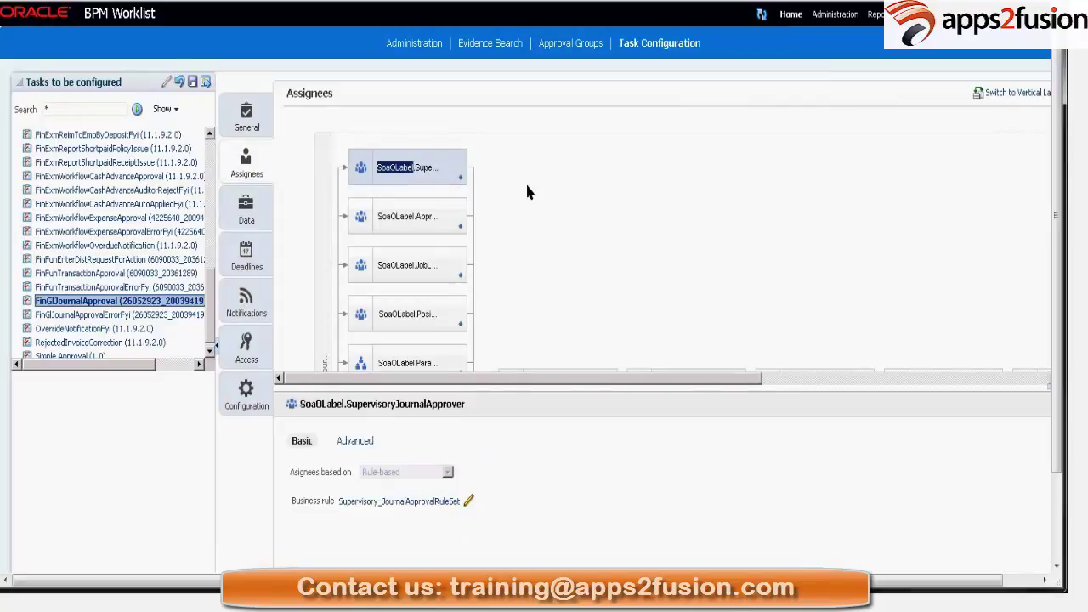
click(469, 502)
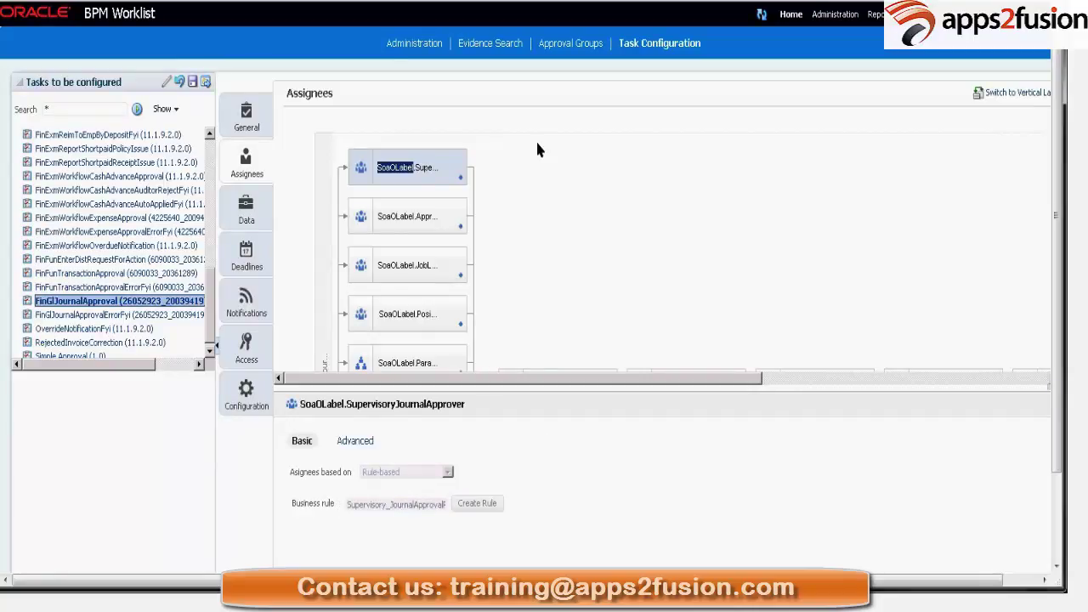
click(460, 180)
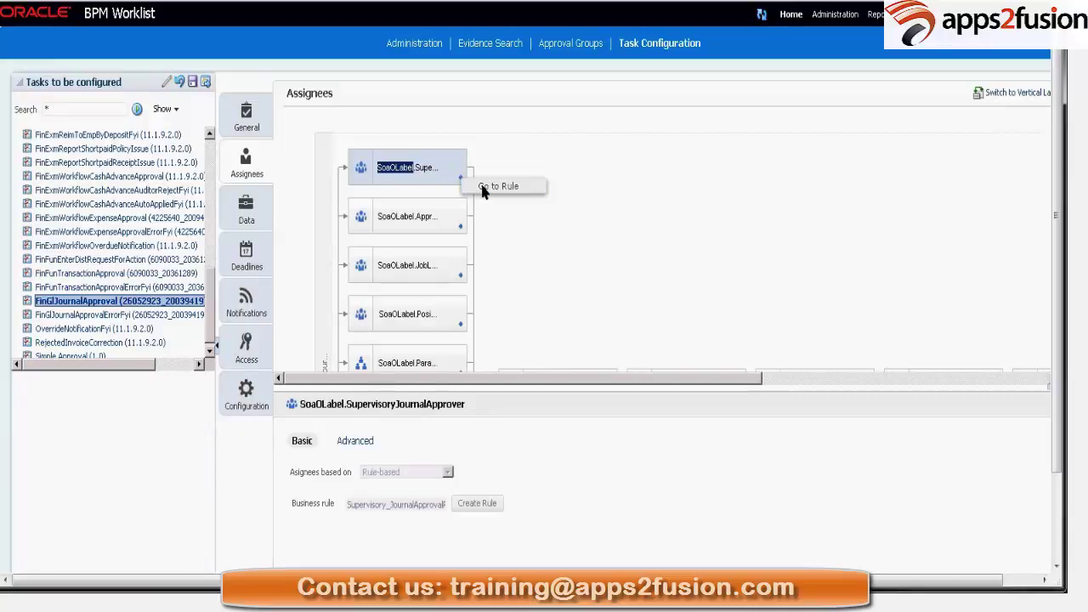
click(493, 186)
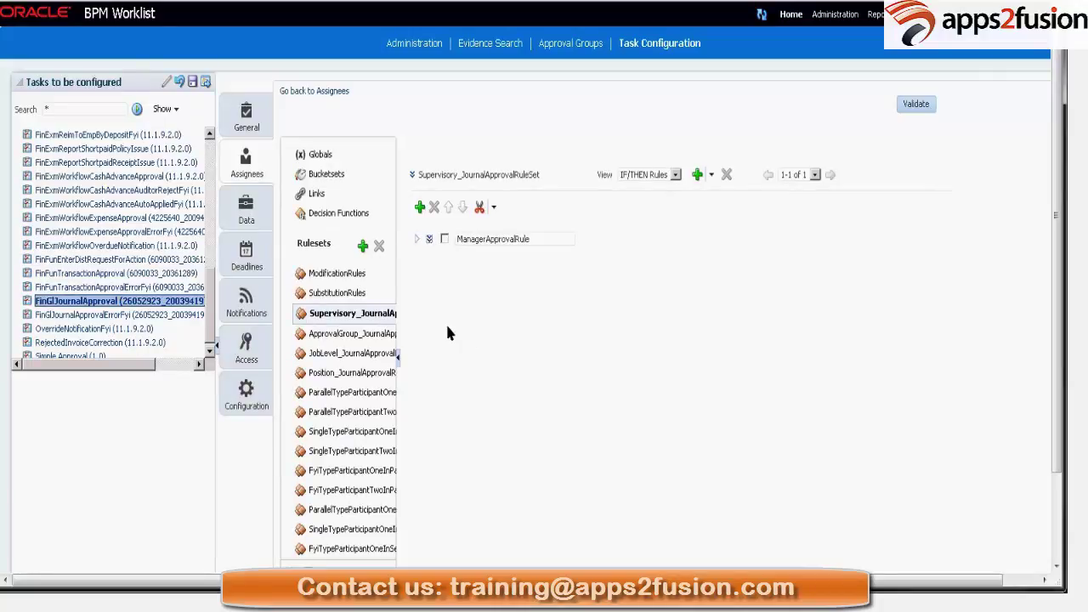
Review ManagerApprovalRule's condition and supervisory action, and make the rule inactive
click(416, 239)
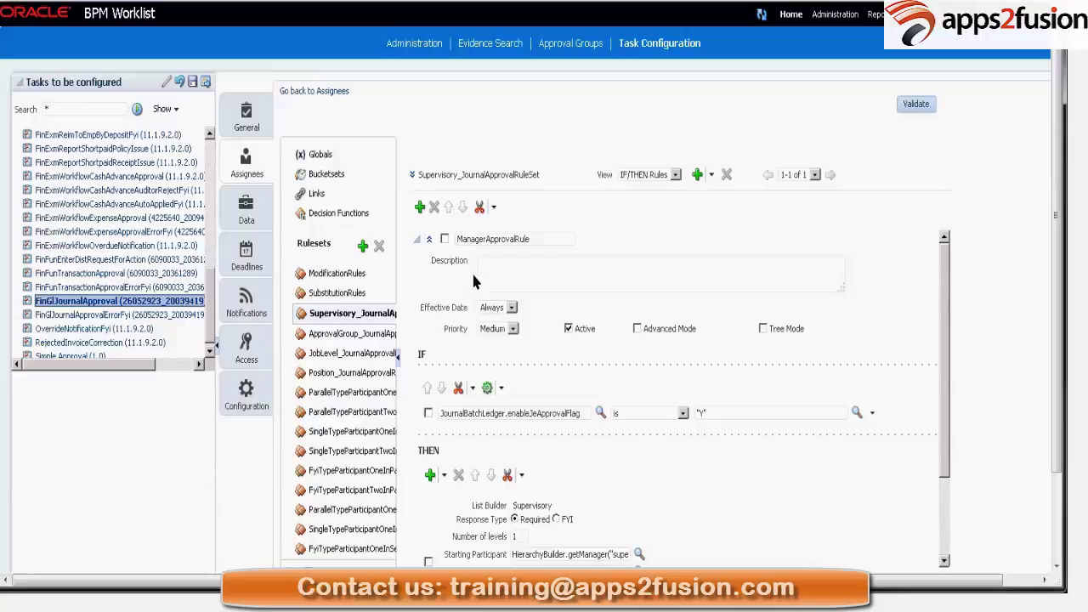
click(417, 241)
click(942, 453)
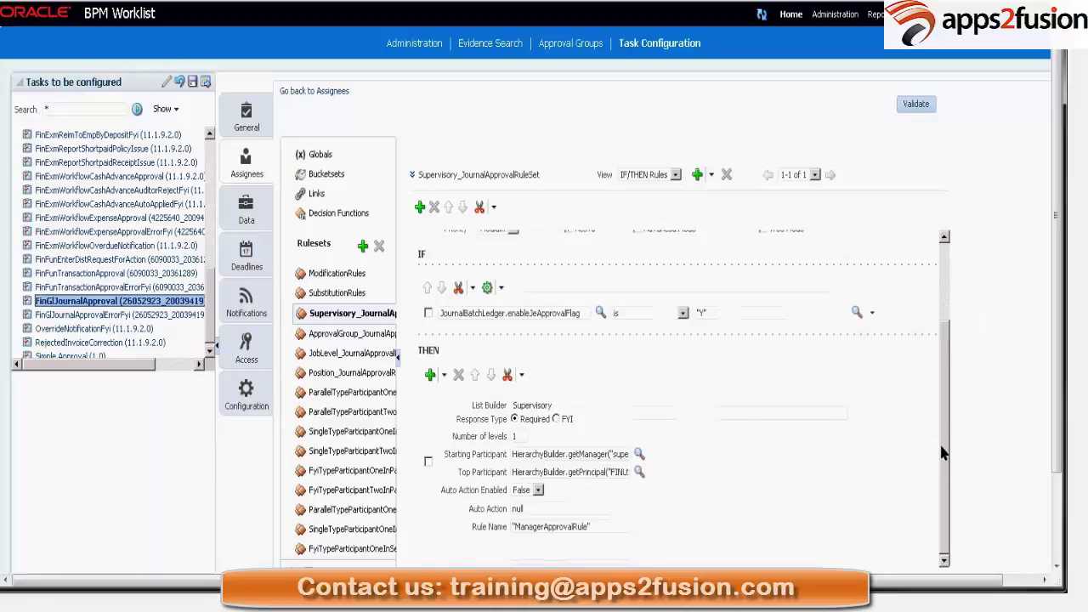
click(944, 310)
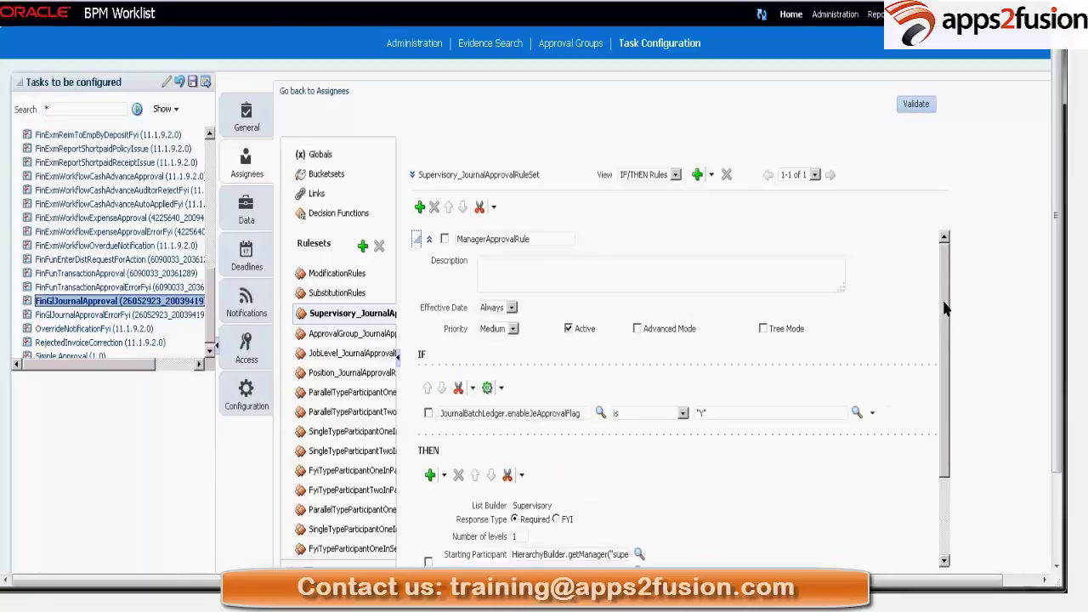
click(429, 242)
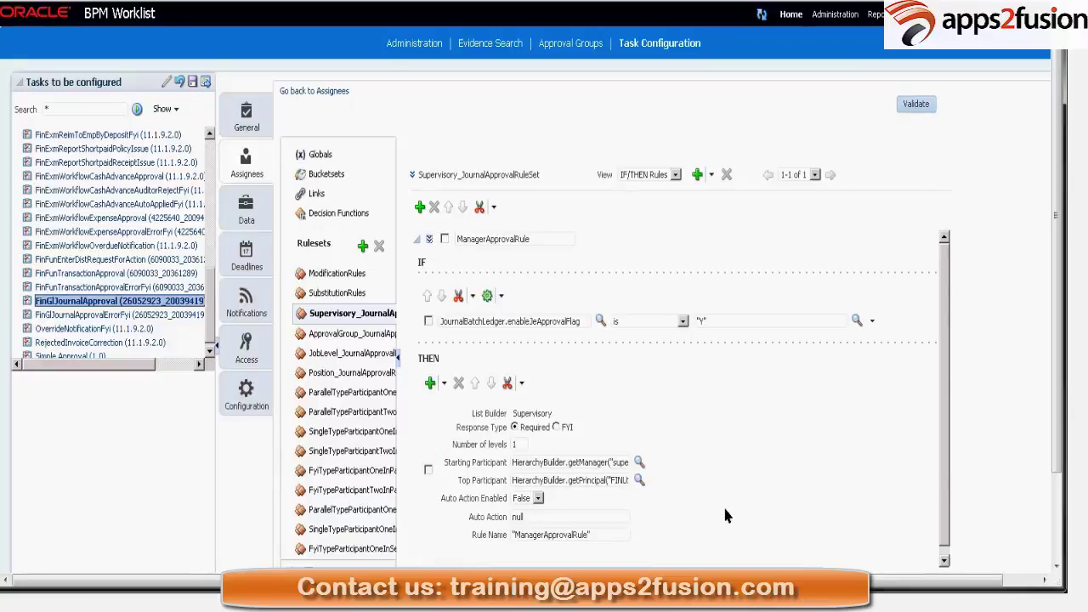
click(430, 241)
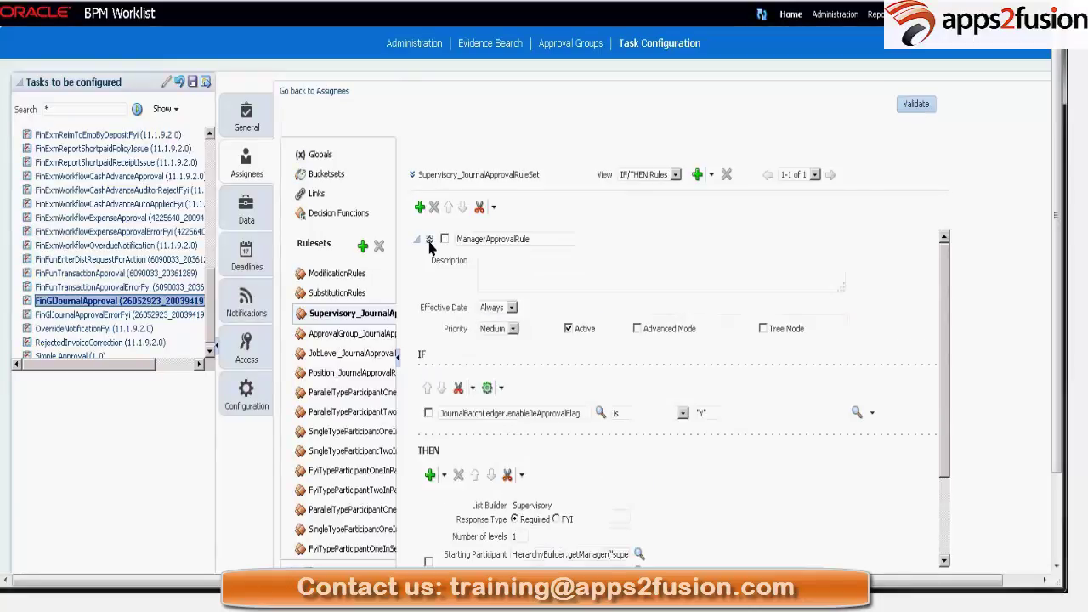
click(568, 329)
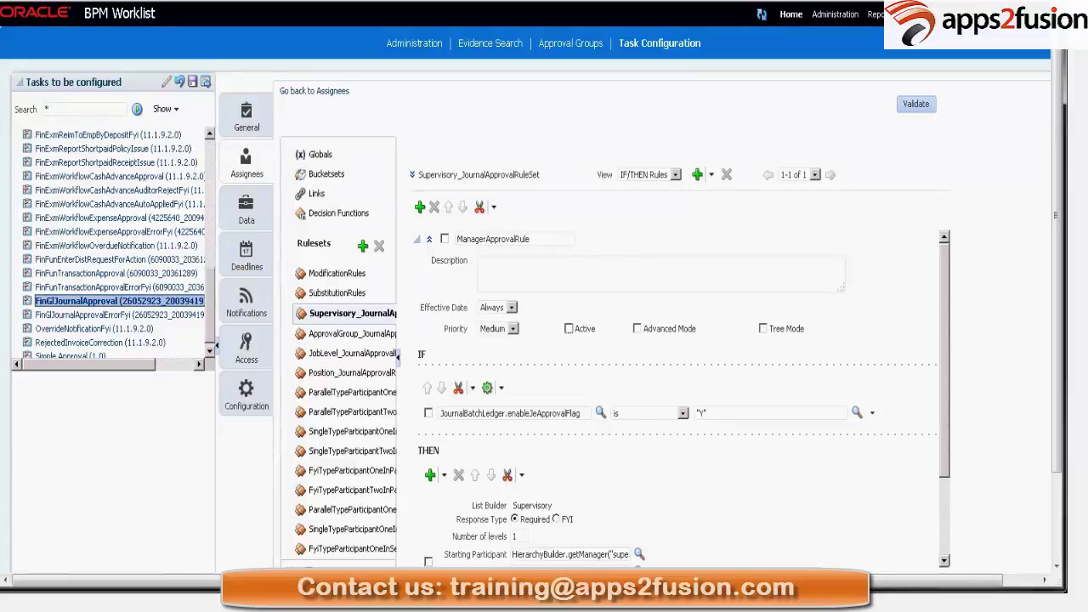
click(415, 239)
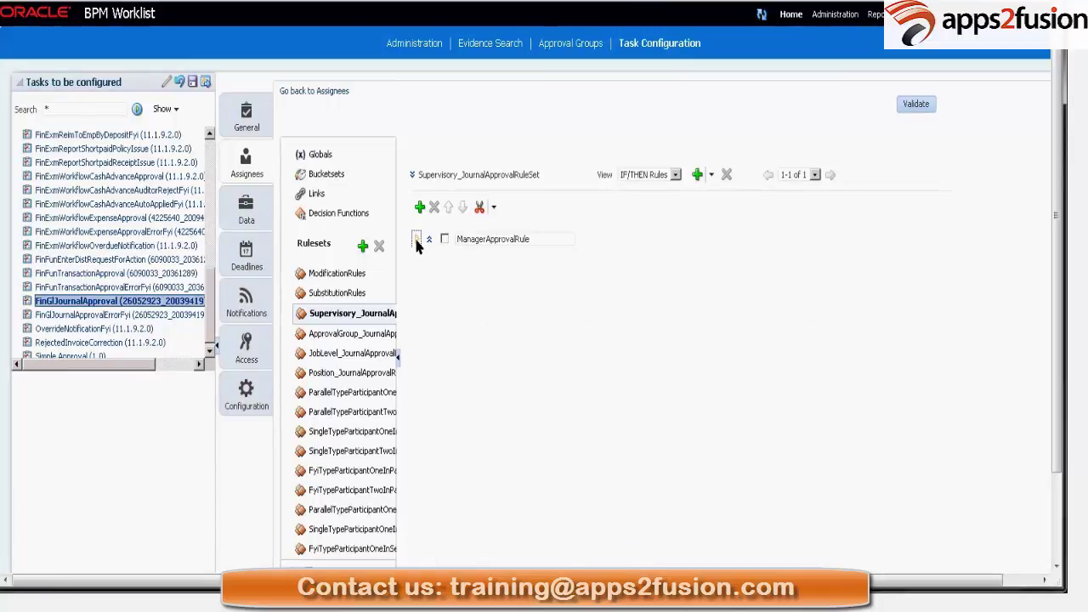
click(414, 235)
click(415, 238)
Add a rule named DemoRuleEmpSup to Supervisory_JournalApprovalRuleSet and expand it to show its IF and THEN sections
click(419, 208)
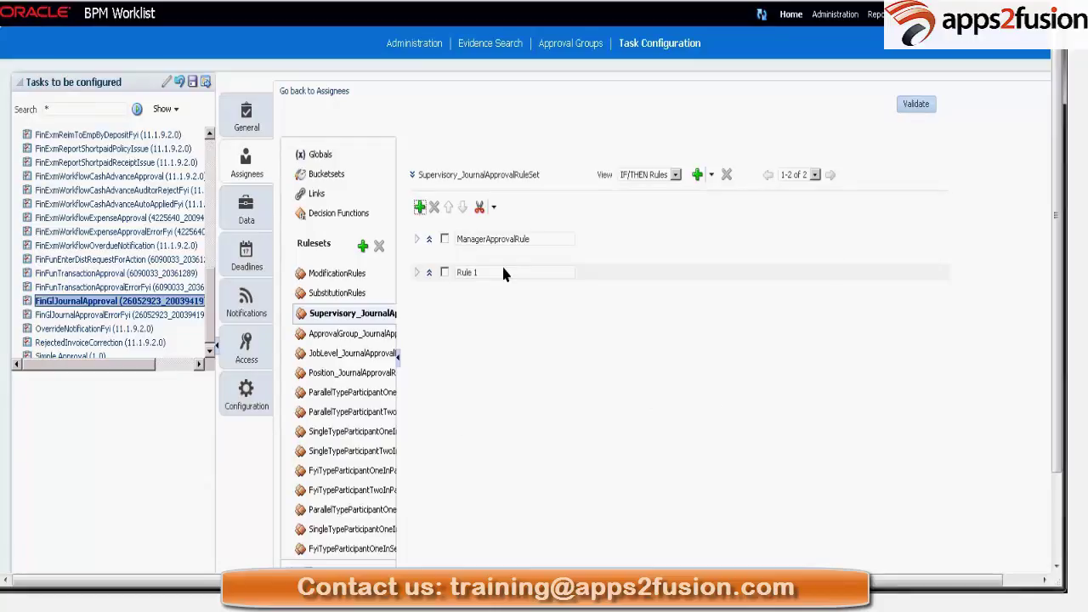
drag(499, 274, 411, 277)
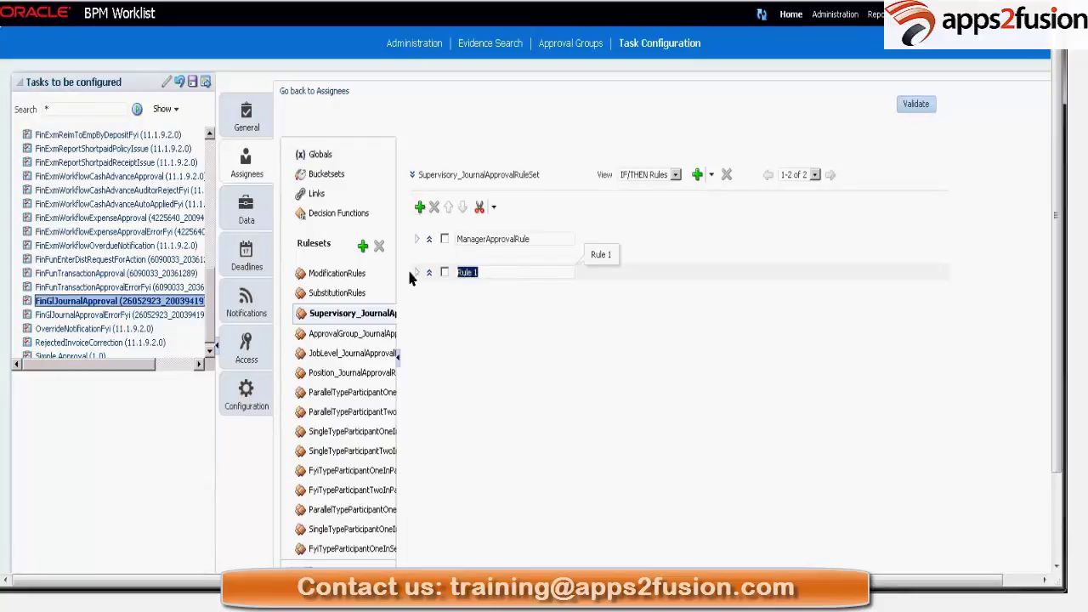
text(DemoRuleEmpSup)
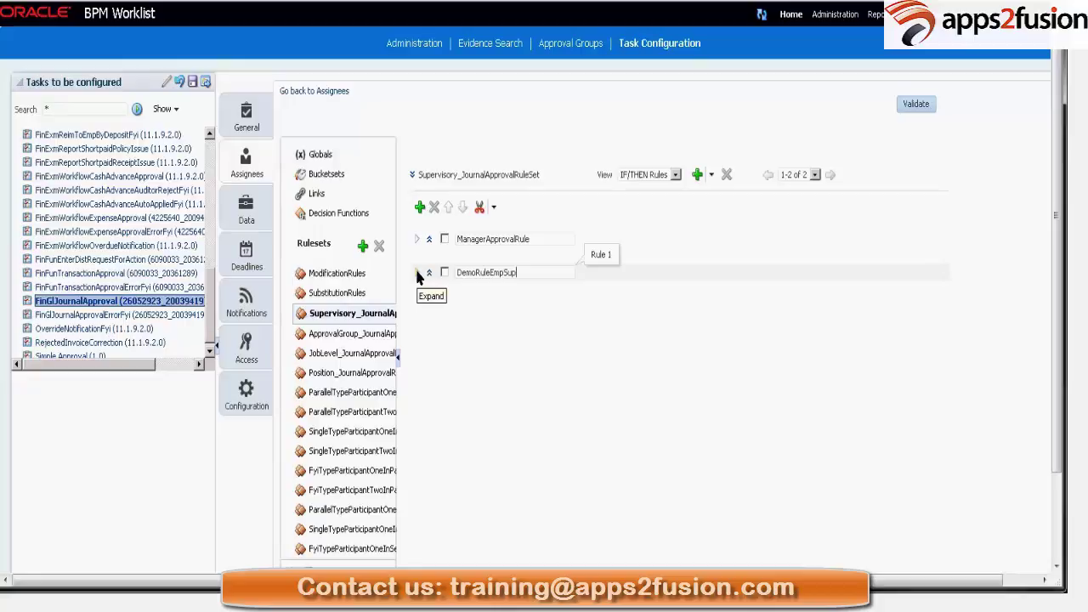
click(418, 274)
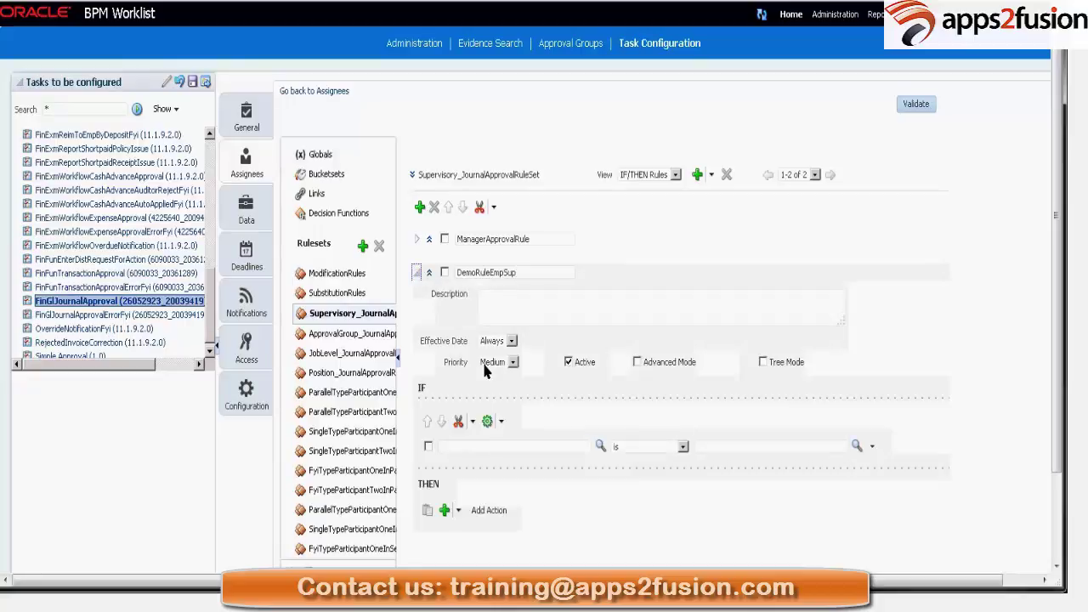
click(496, 451)
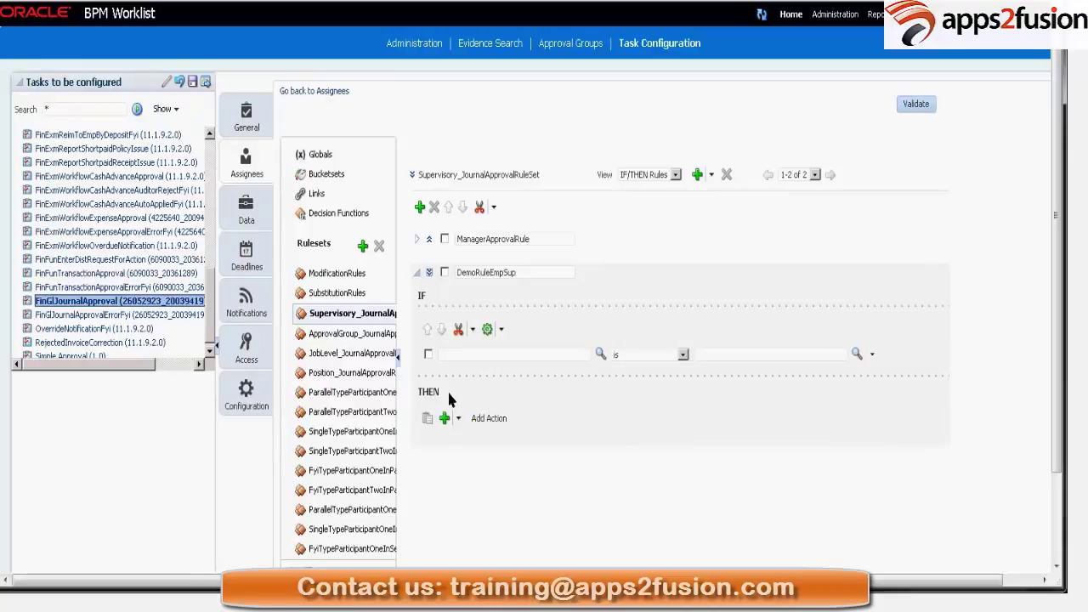
click(474, 331)
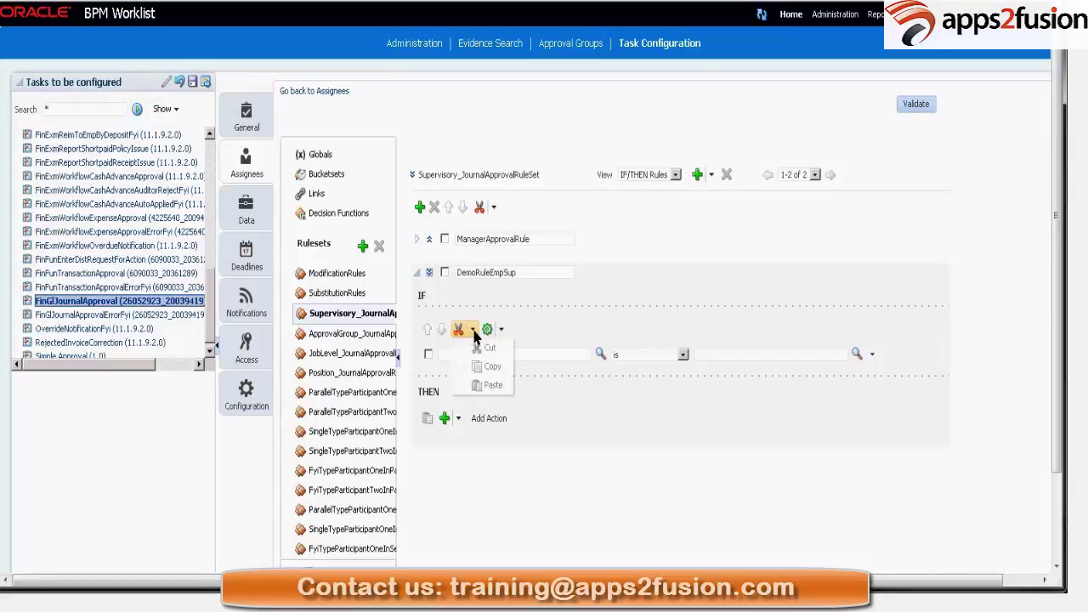
click(537, 331)
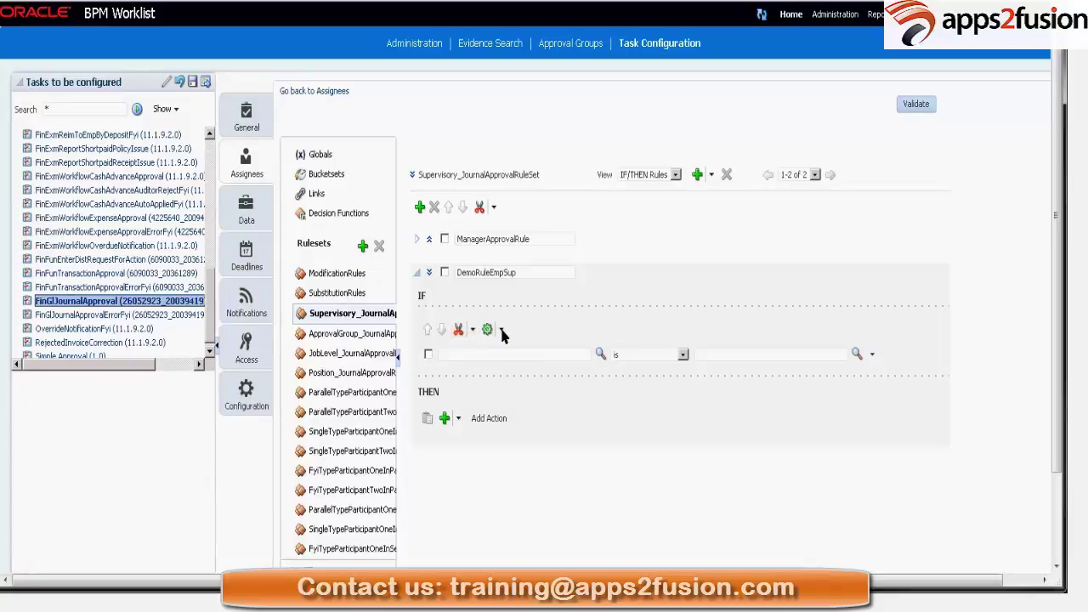
click(502, 331)
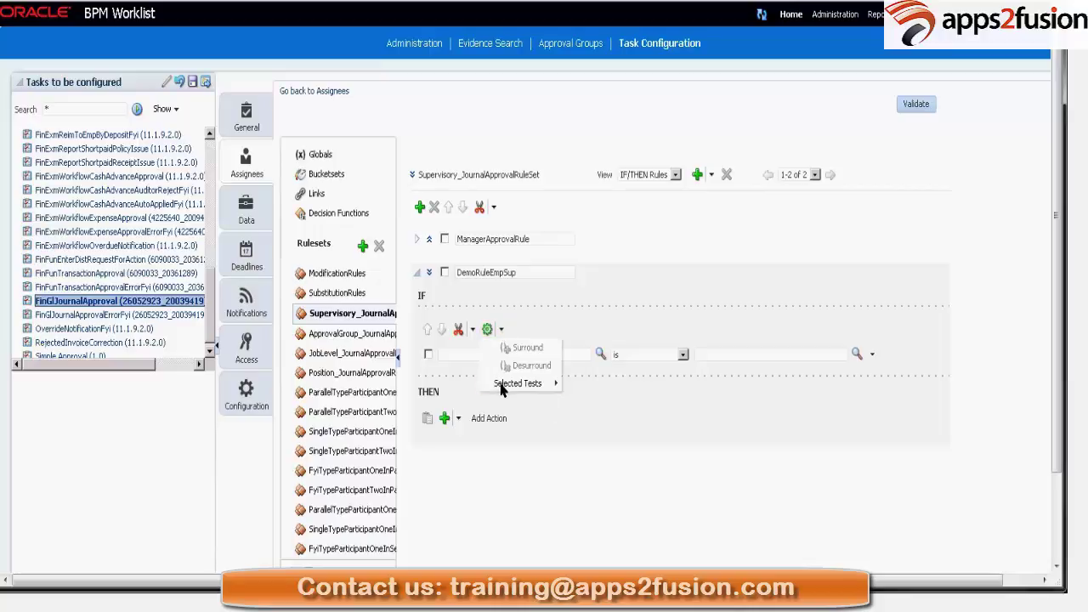
mouse_move(540, 392)
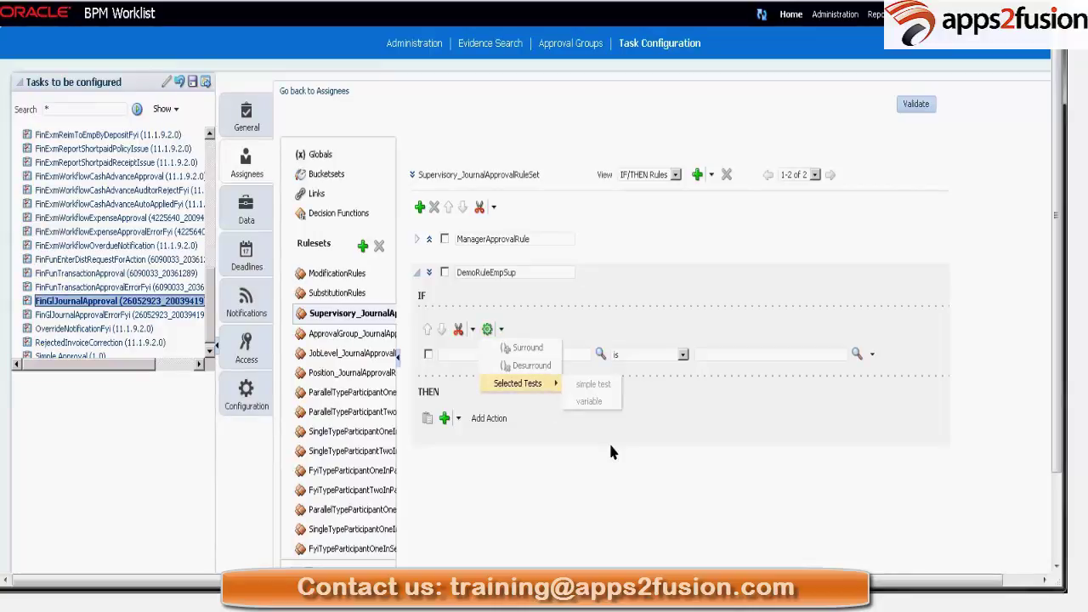
click(611, 446)
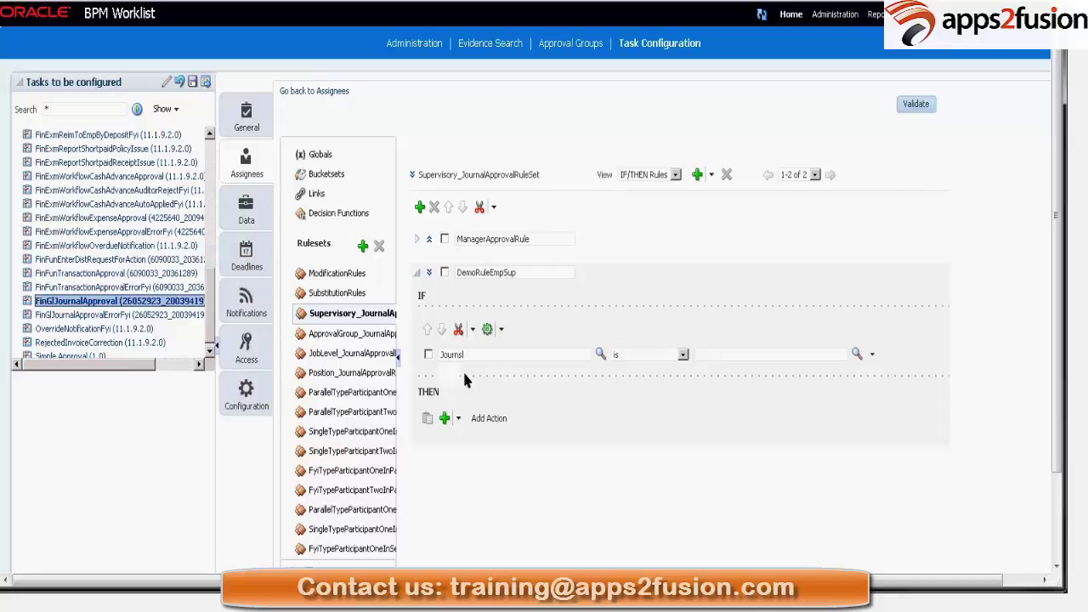
Narrow the left value of DemoRuleEmpSup's first IF test to the JournalBatchLedger attributes
text(a)
key(BackSpace)
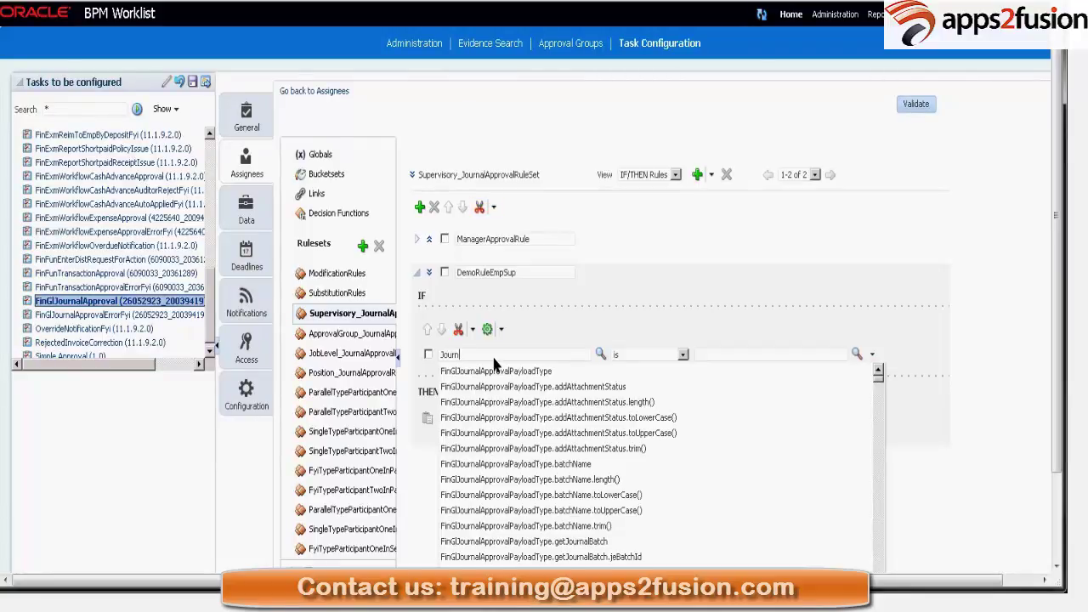
text(al)
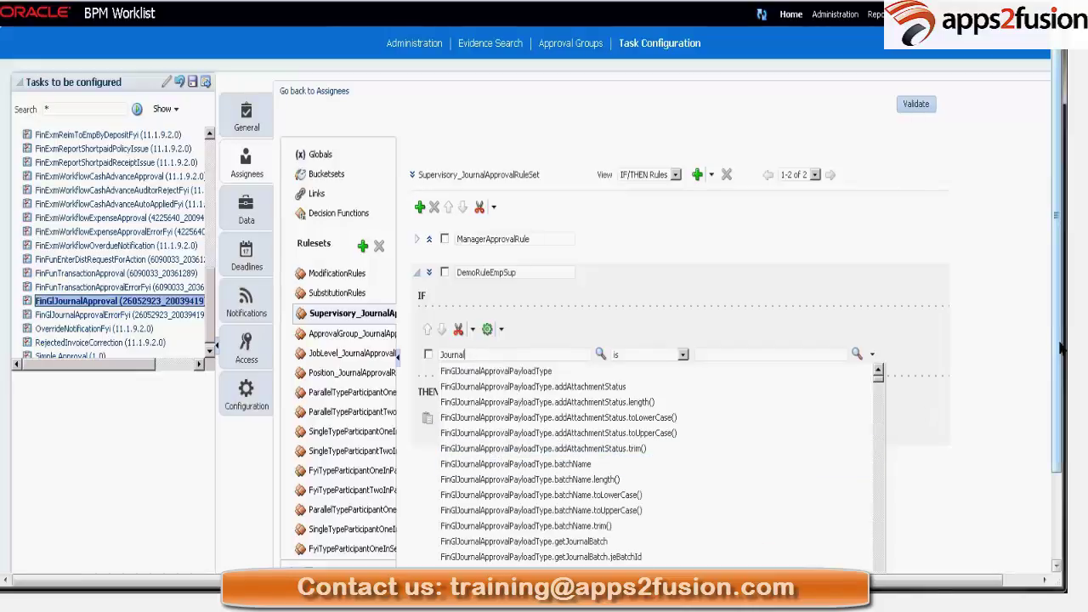
scroll(1059, 425, down, 3)
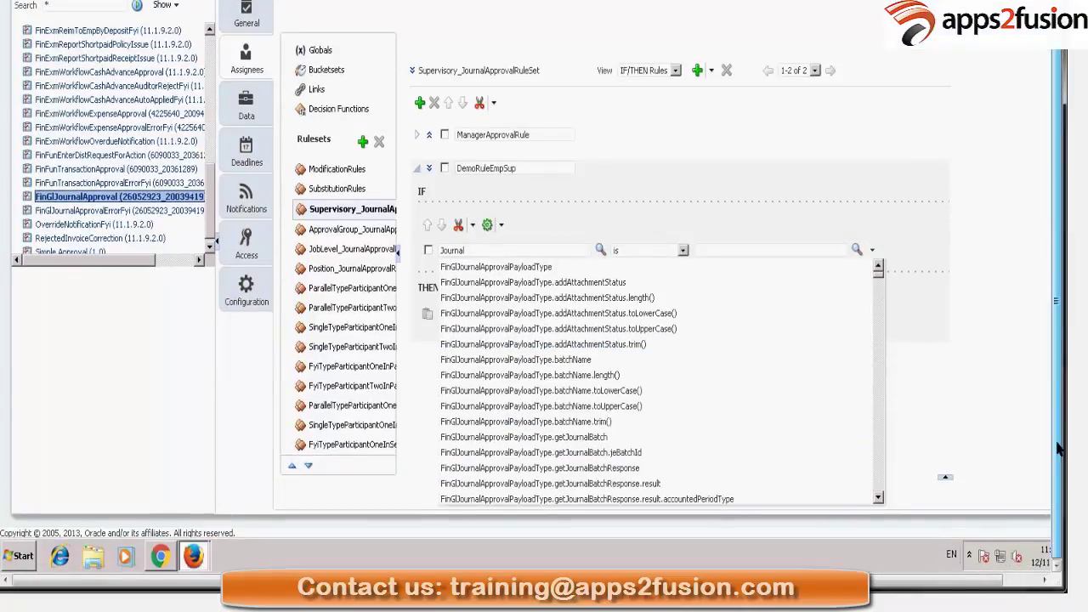
drag(878, 274, 878, 368)
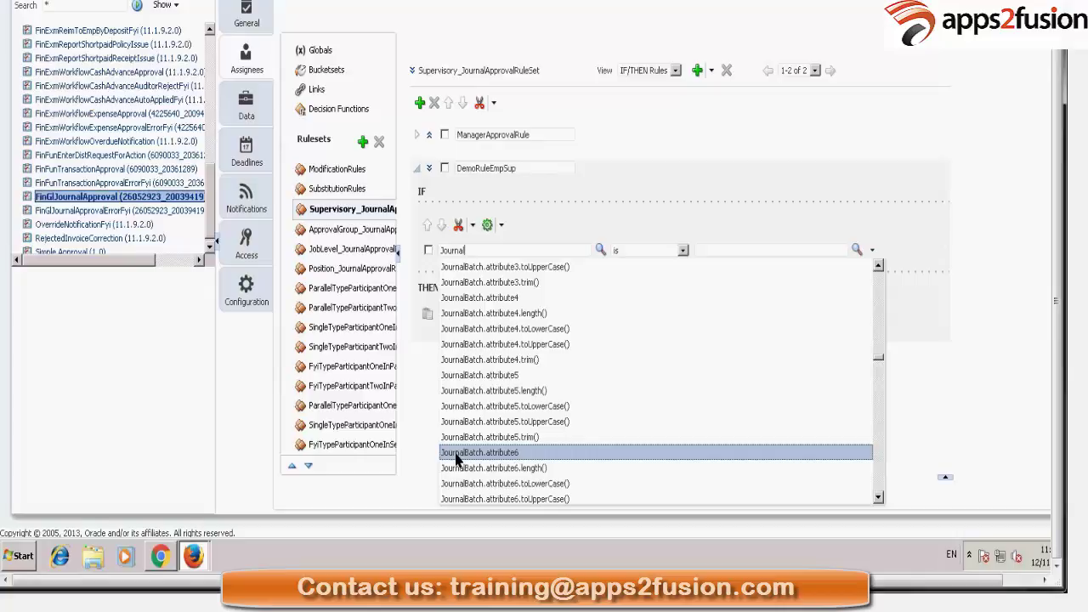
text(Batch)
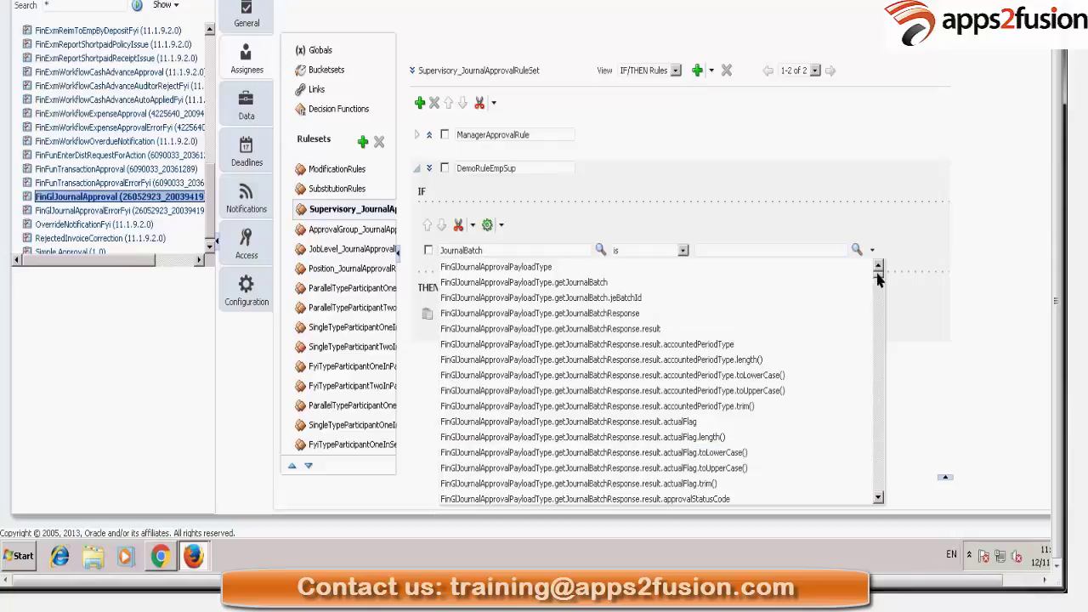
drag(877, 274, 882, 437)
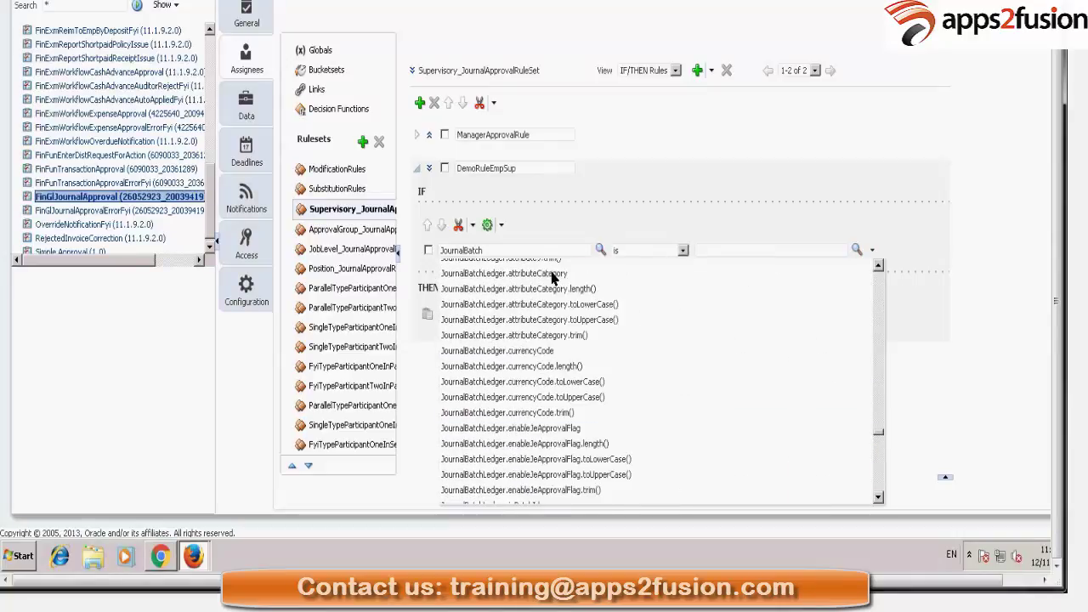
click(633, 298)
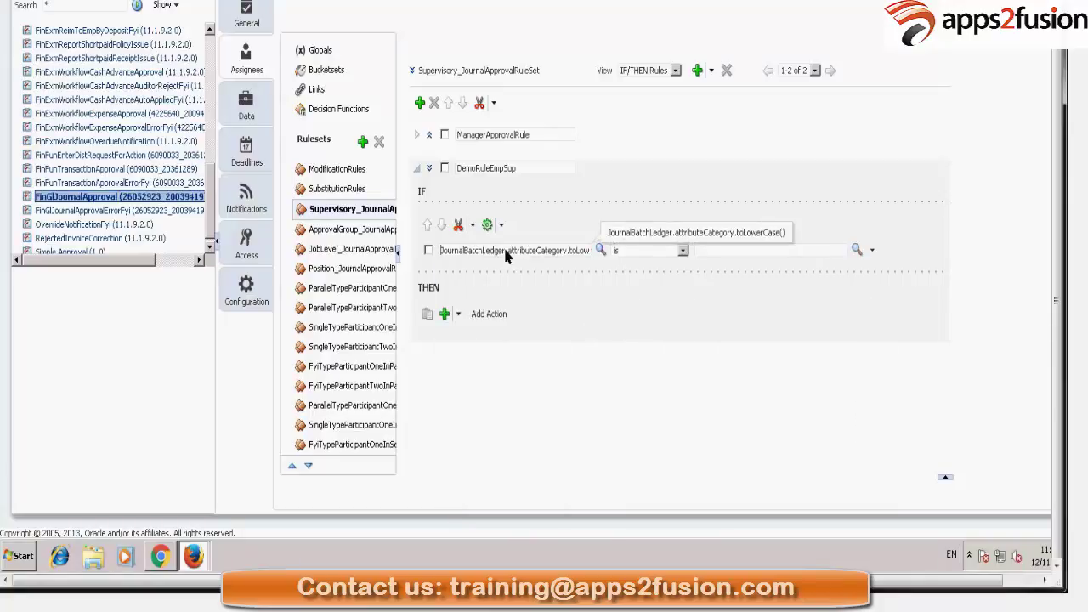
drag(506, 254, 701, 346)
key(BackSpace)
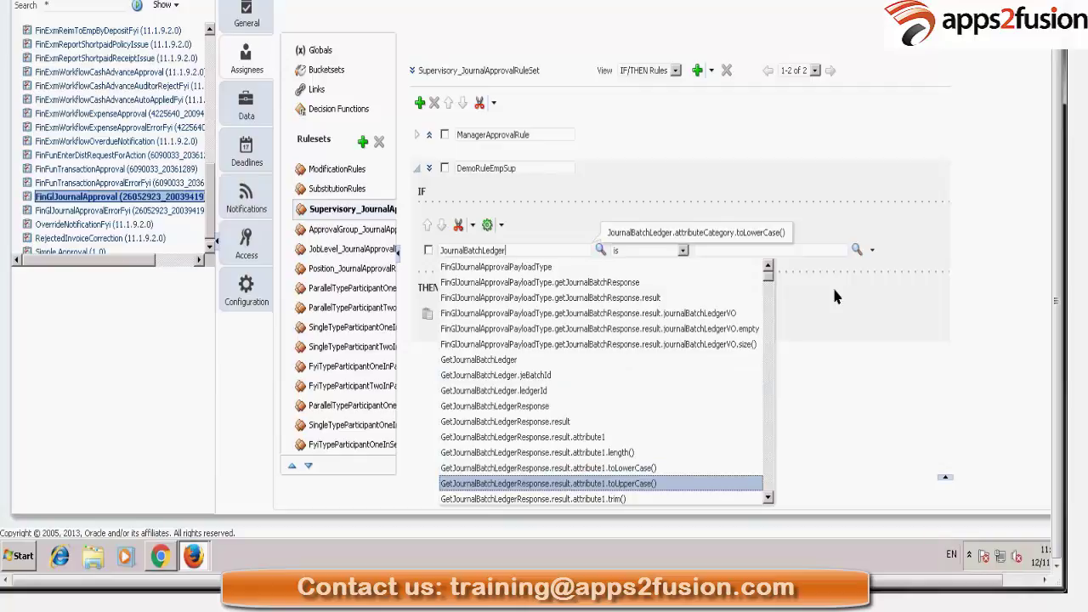
Complete the first IF test as JournalBatchLedger.enableJeApprovalFlag is "Y"
click(769, 323)
click(770, 355)
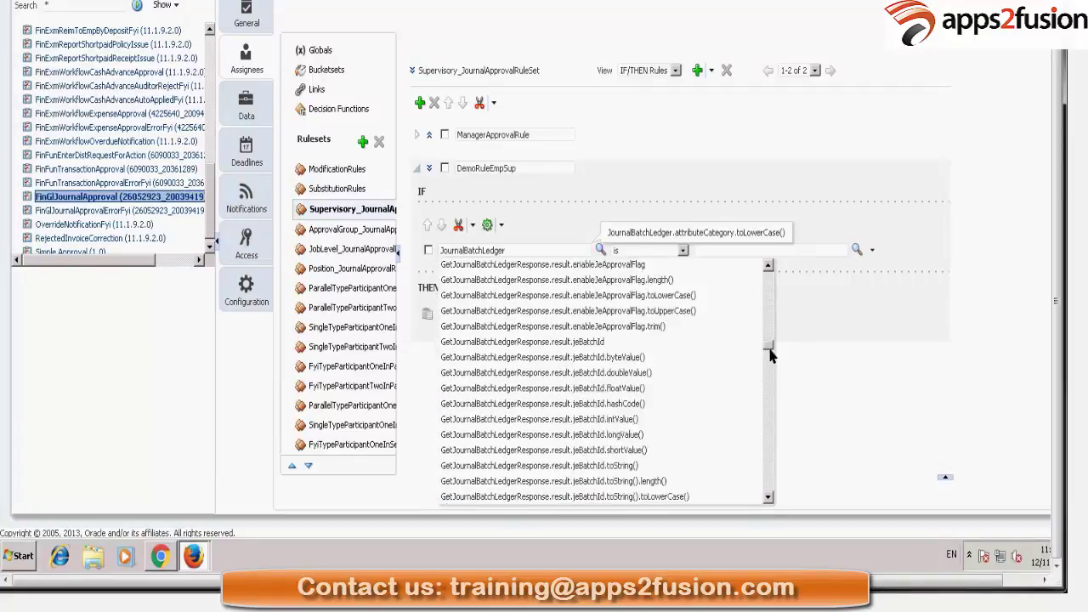
scroll(773, 399, down, 5)
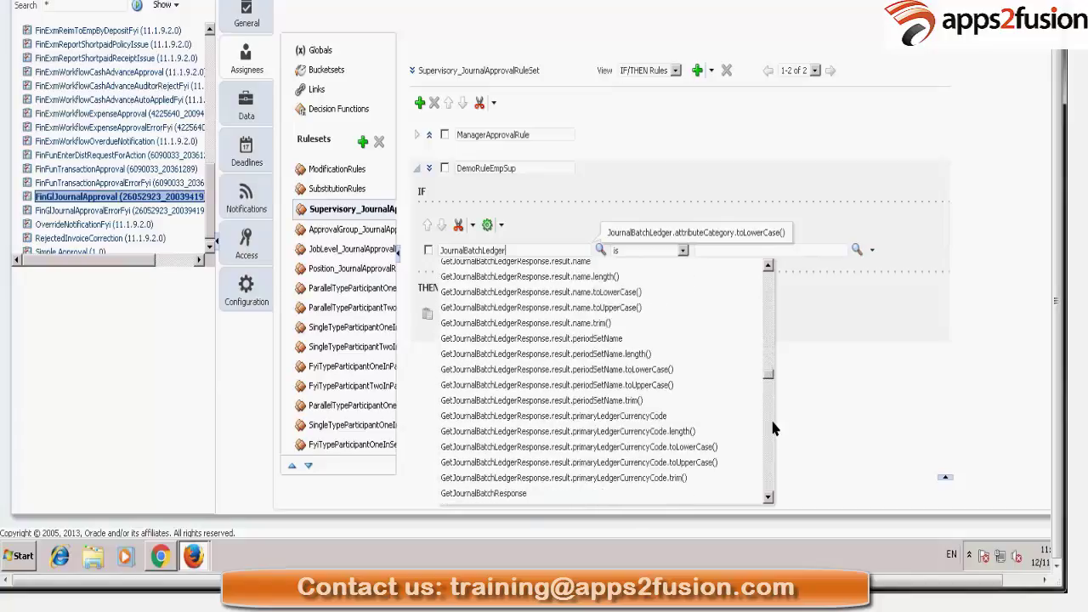
click(774, 428)
drag(774, 452, 774, 446)
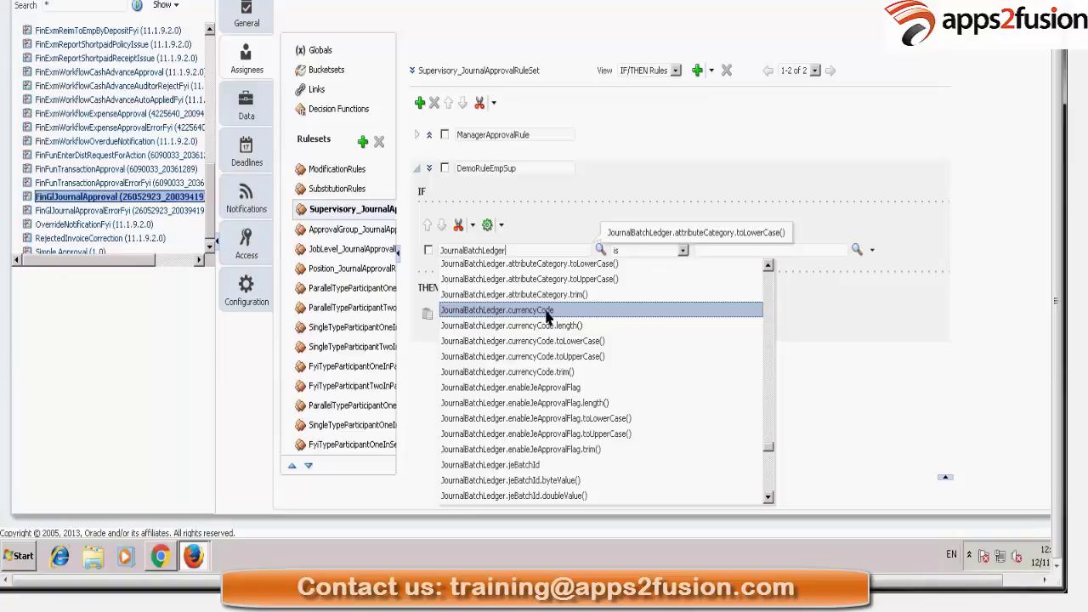
click(520, 390)
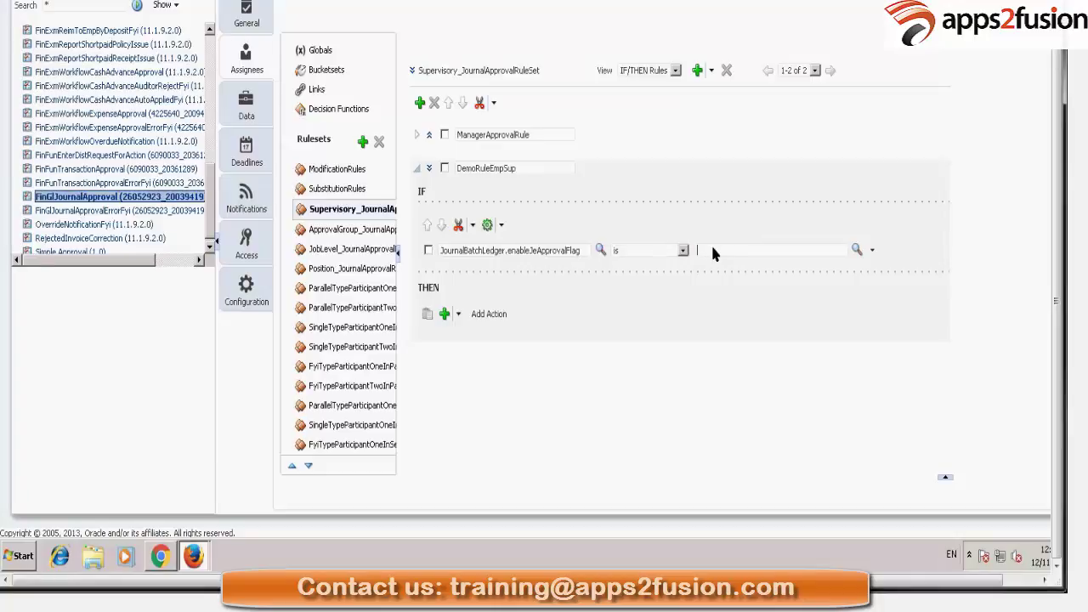
text(Y")
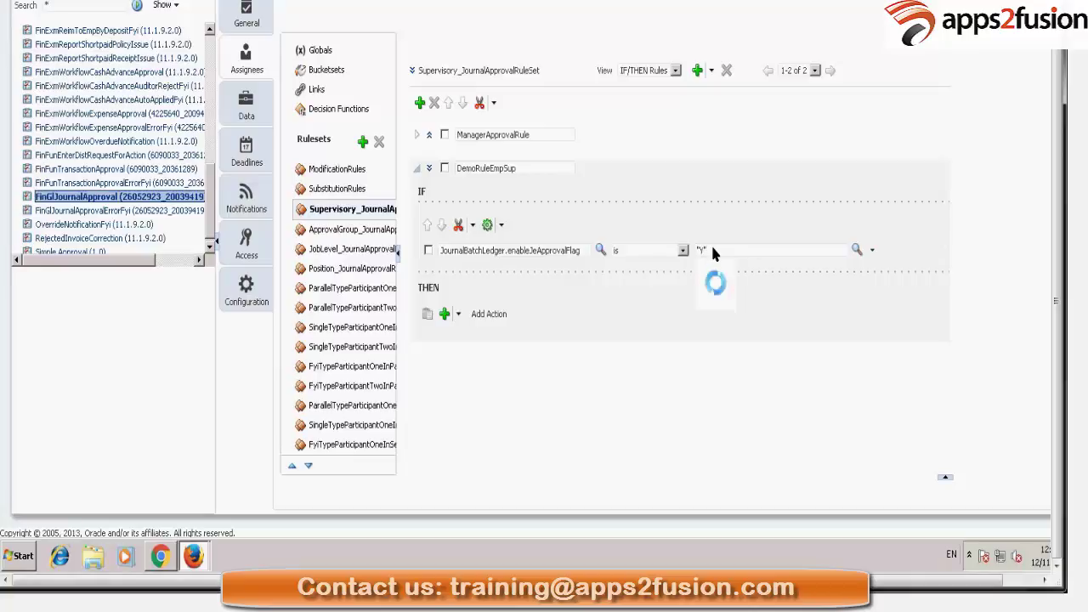
Add a Supervisory approver action to the THEN section of DemoRuleEmpSup
click(445, 315)
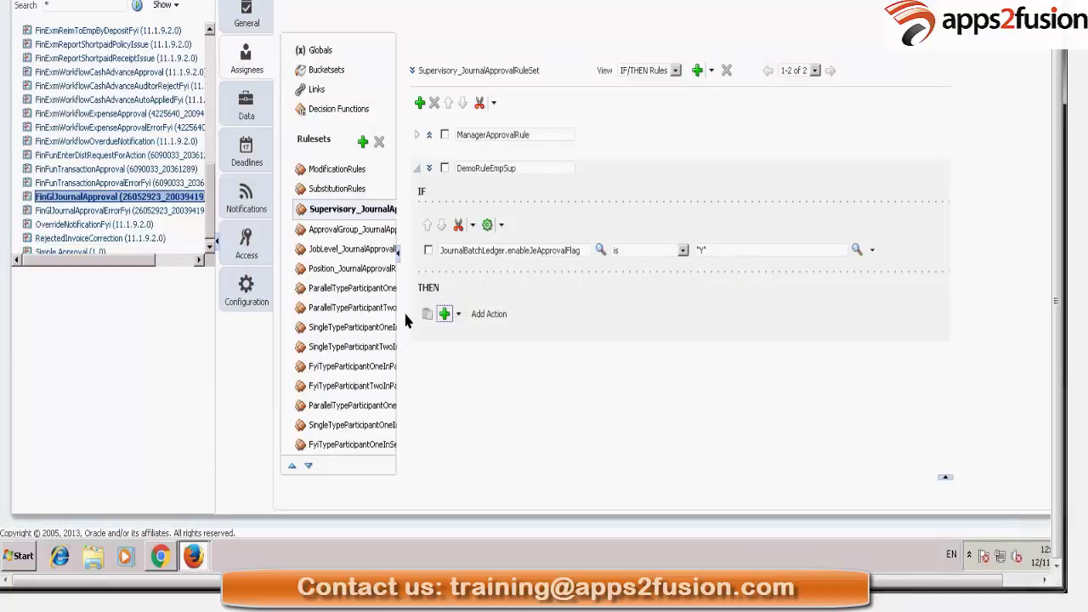
click(460, 316)
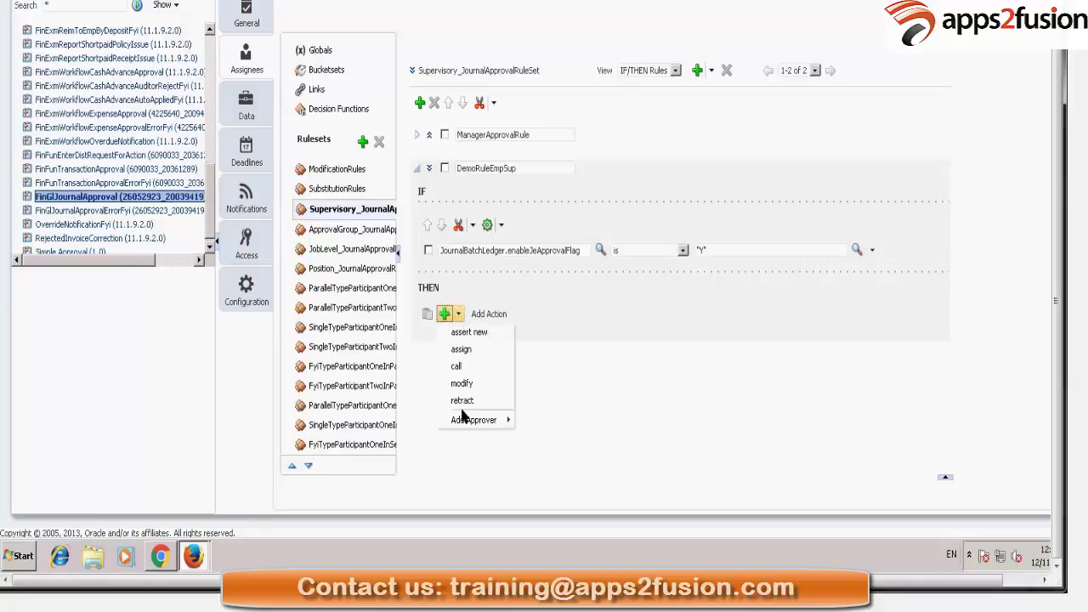
mouse_move(466, 420)
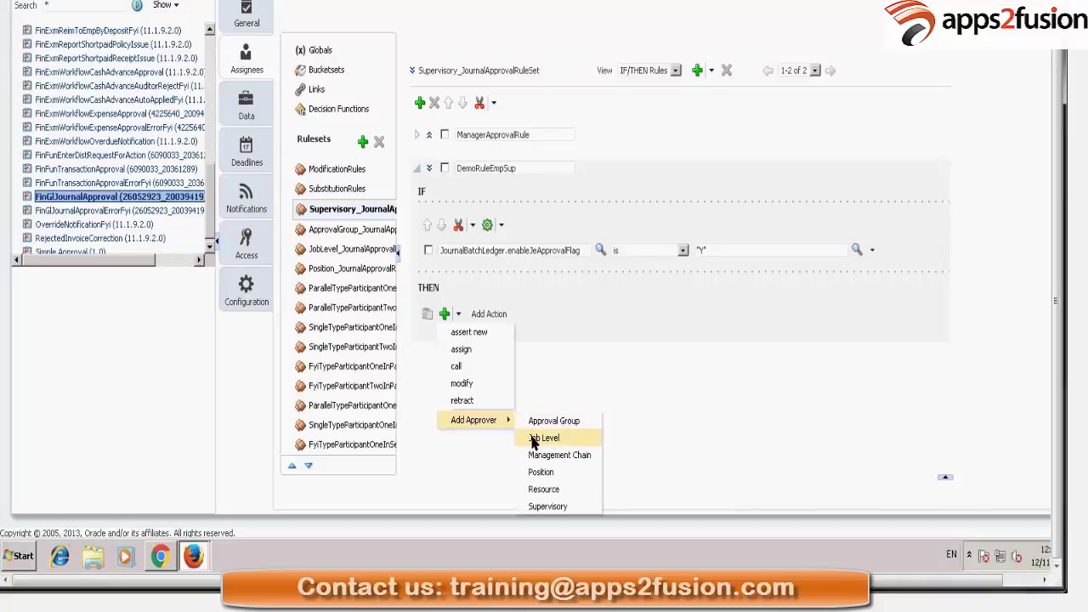
click(547, 507)
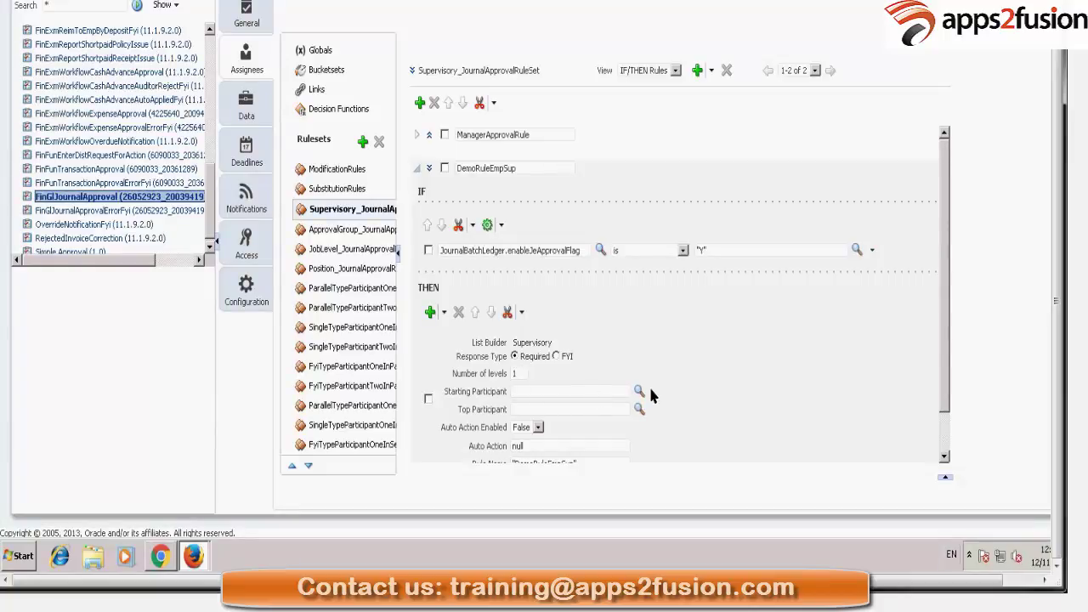
key(Tab)
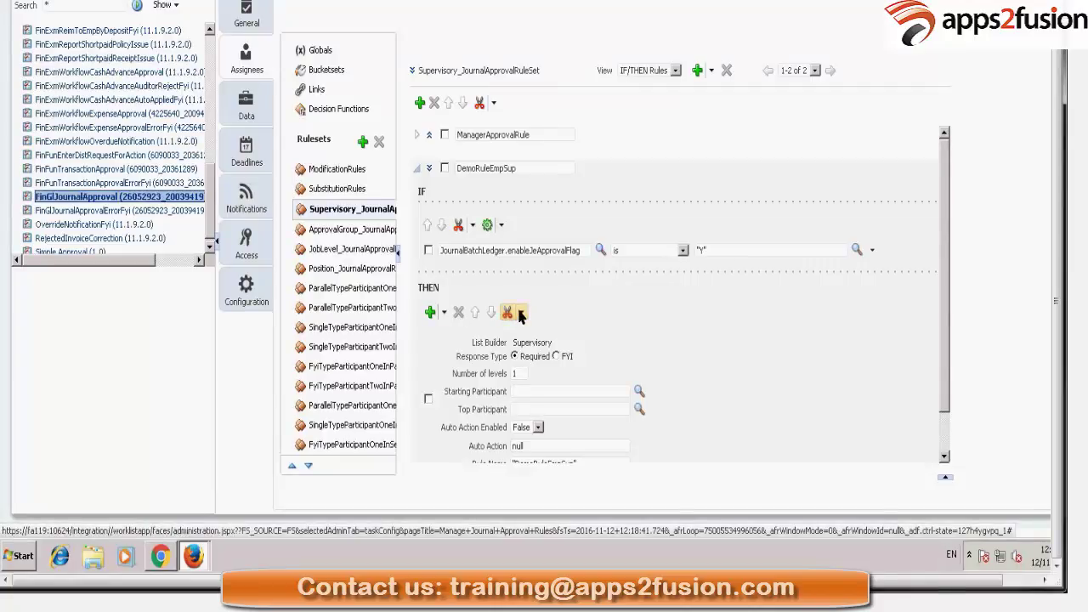
click(428, 251)
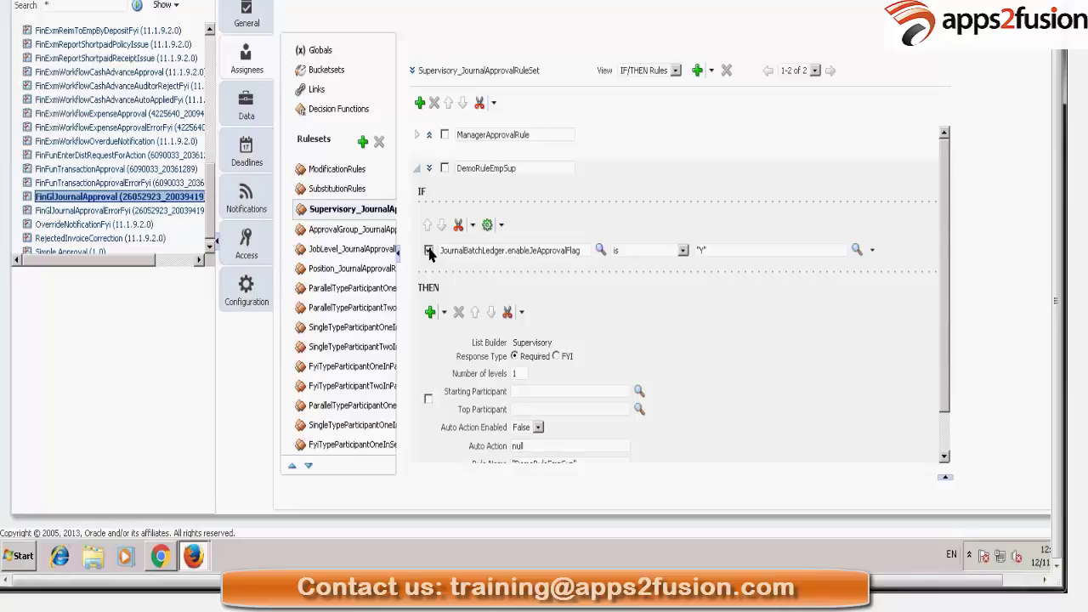
click(502, 226)
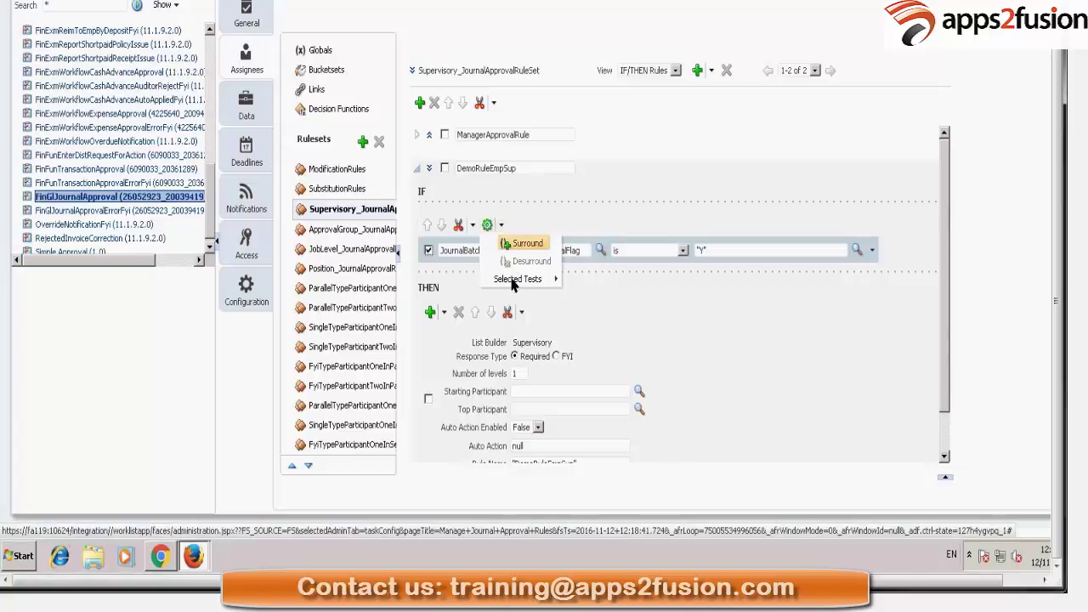
click(515, 280)
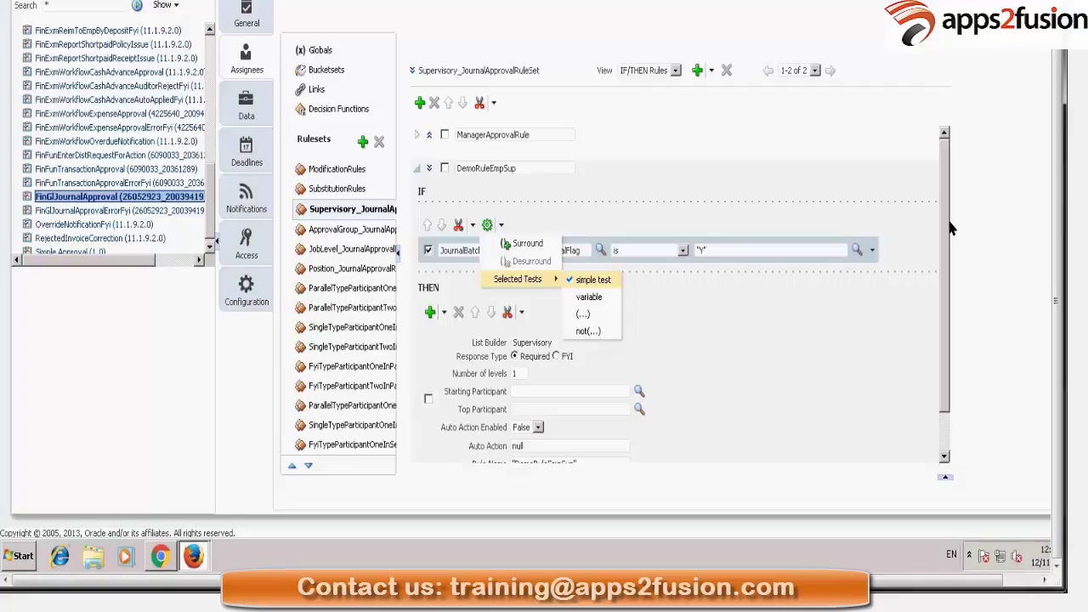
click(923, 252)
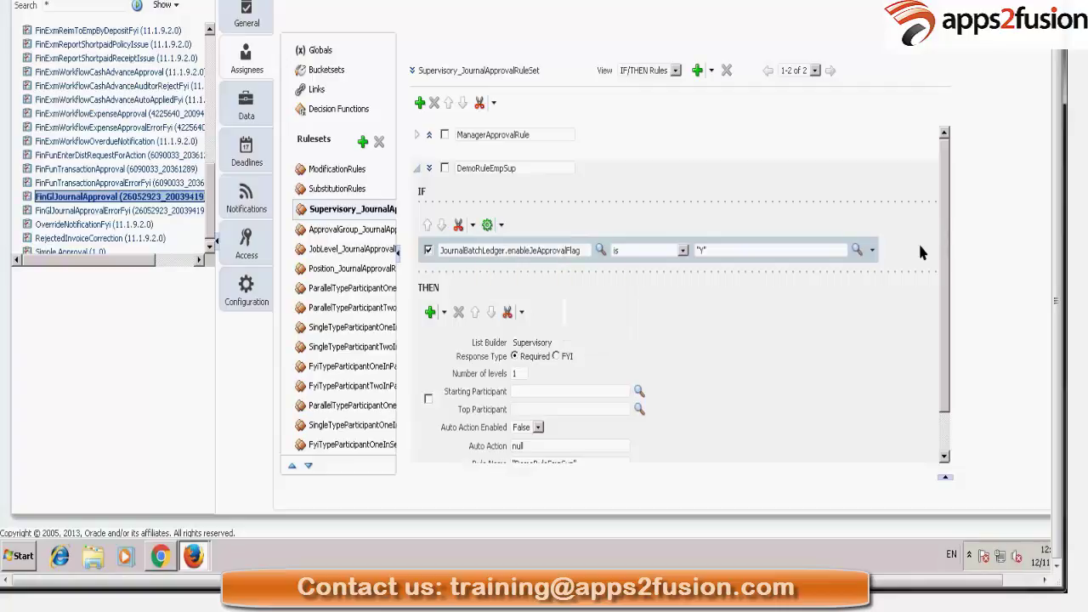
Add a second IF test joined with "and", and try JournalBatchAmount as its left value
click(873, 251)
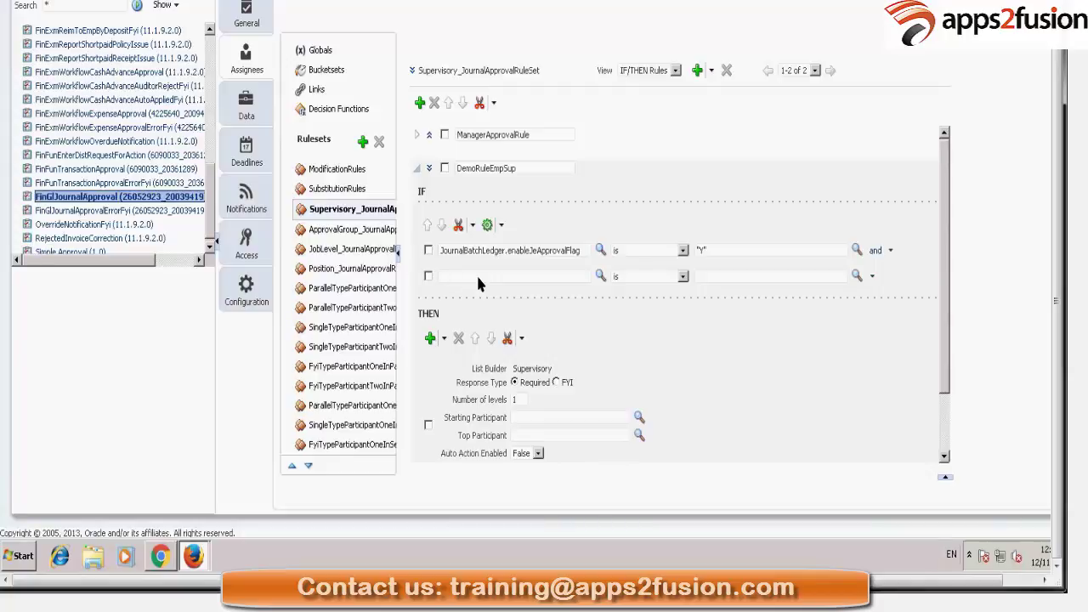
key(BackSpace)
text(r)
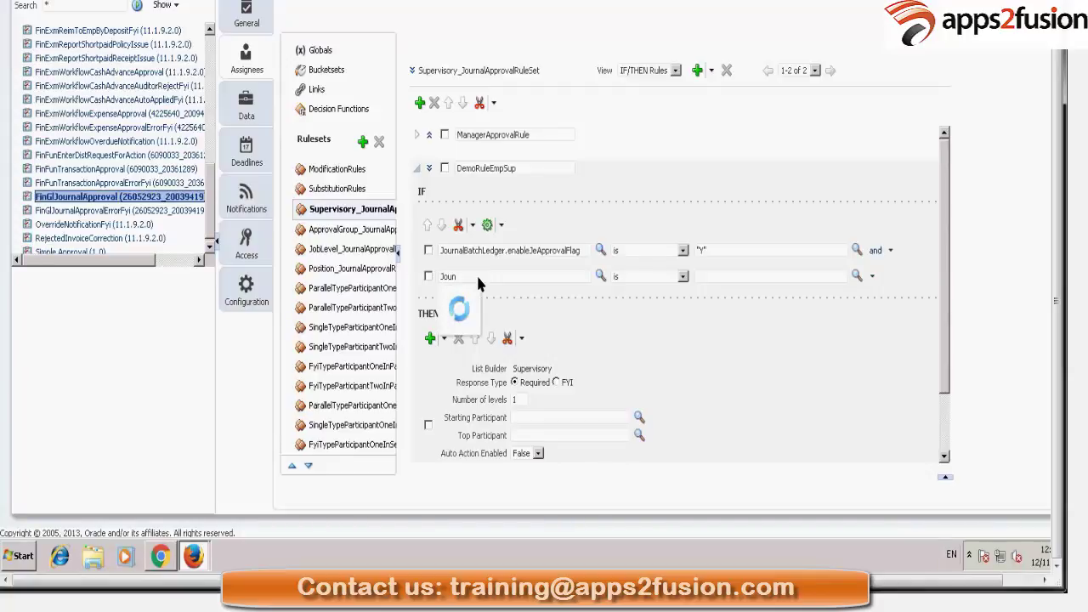
text(nalBatchAmount)
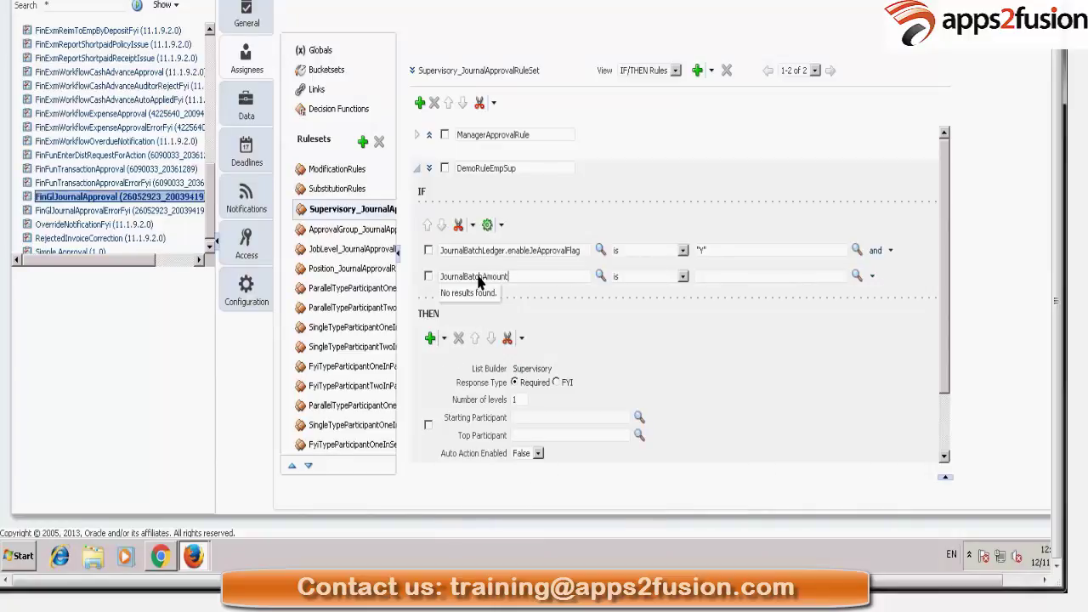
key(BackSpace)
key(BackSpace)
key(BackSpace)
key(BackSpace)
key(BackSpace)
key(BackSpace)
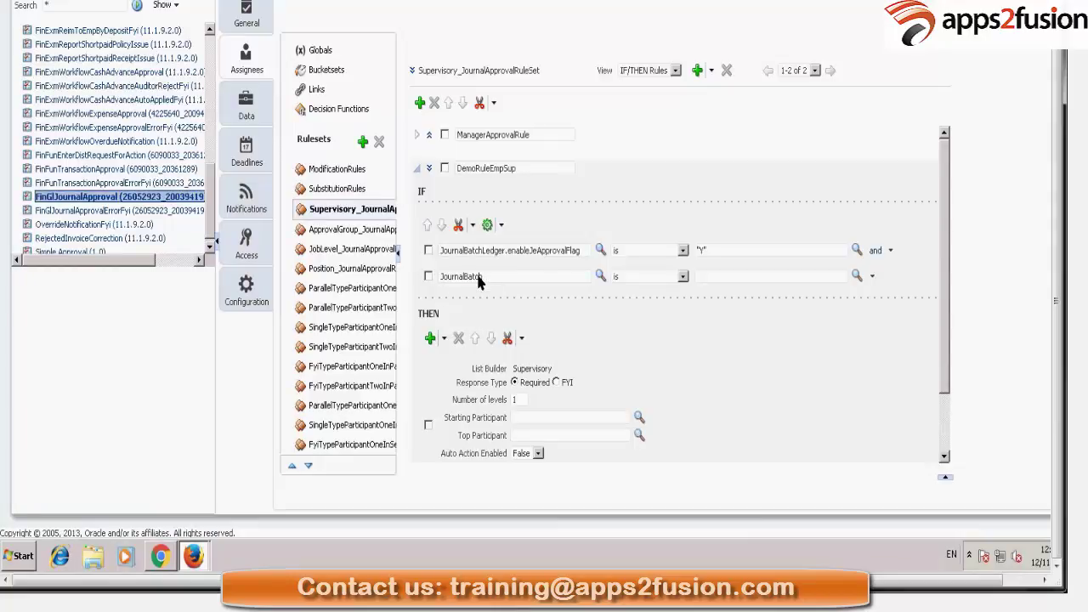
Replace the second IF test's left value with JournalHeader
text(He)
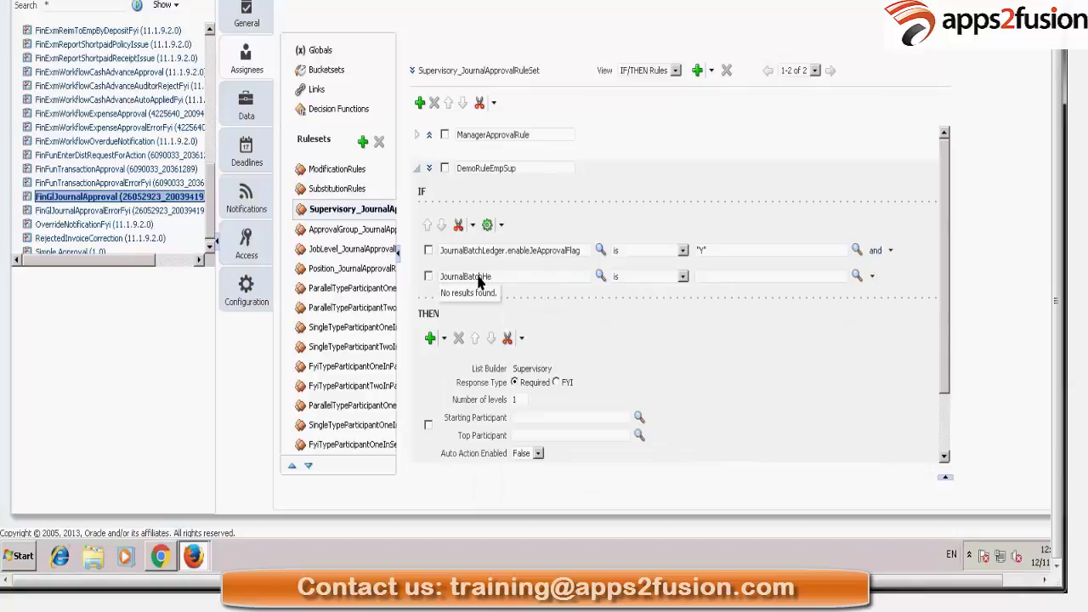
key(BackSpace)
key(BackSpace)
key(BackSpace)
key(BackSpace)
key(BackSpace)
key(BackSpace)
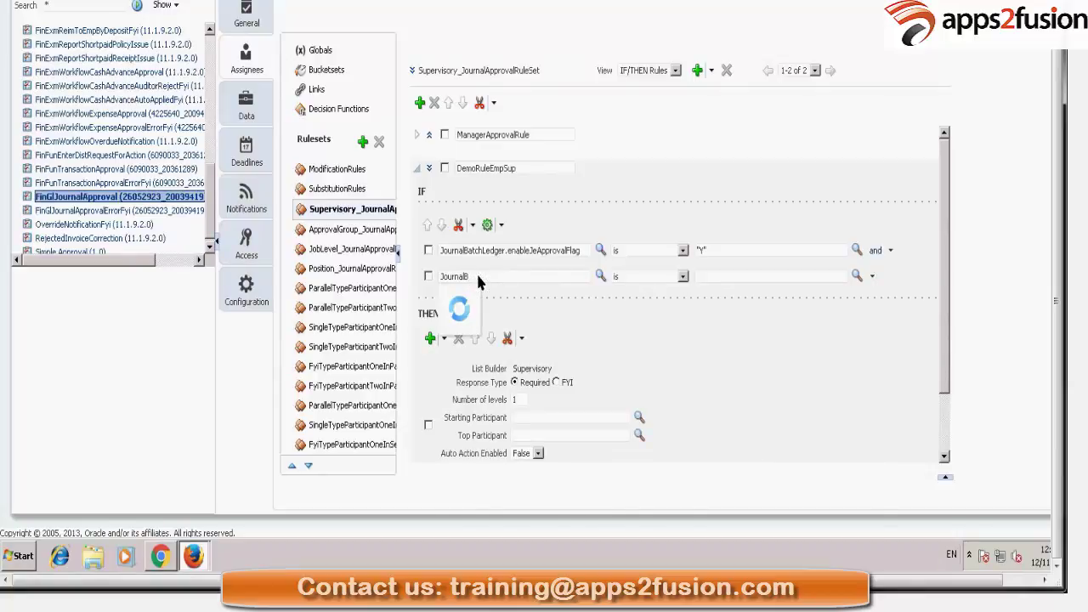
key(BackSpace)
text(H)
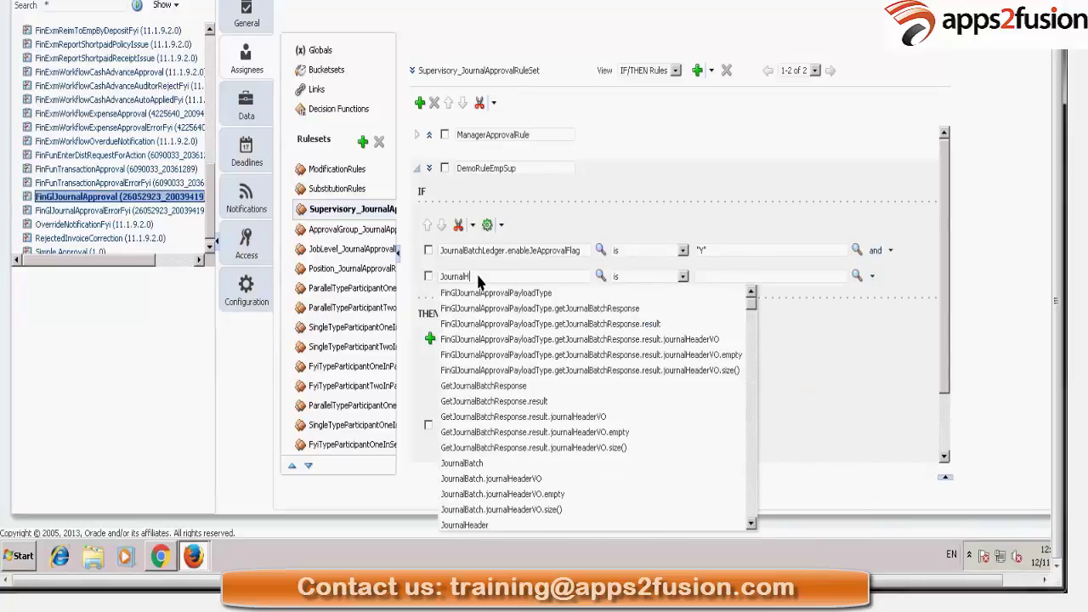
text(ea)
click(479, 526)
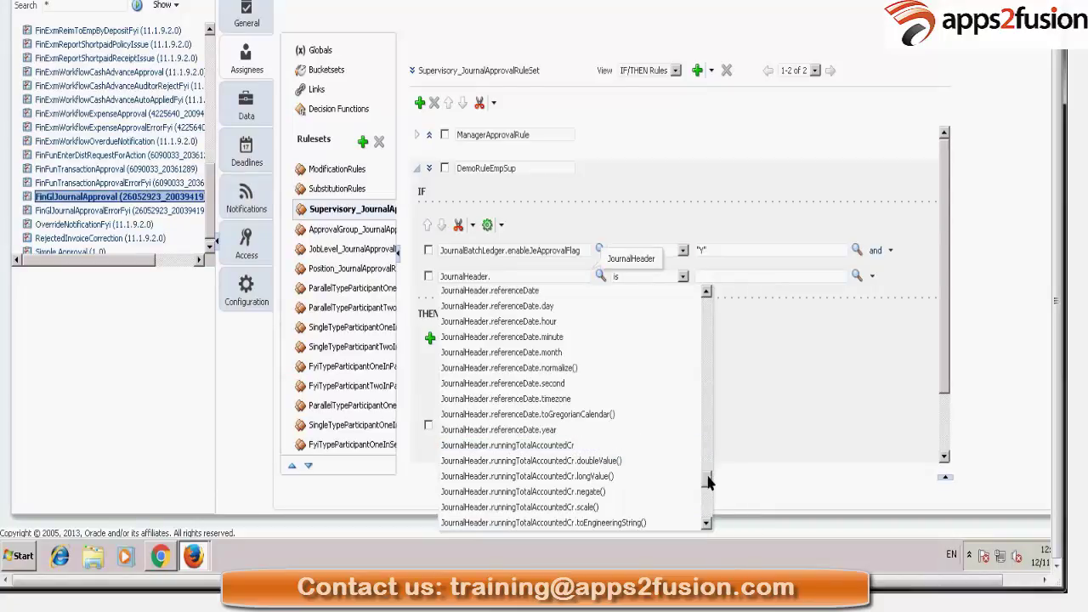
Set the second IF test's left value to the attribute JournalHeader.runningTotalAccountedCr
scroll(708, 491, down, 1)
scroll(709, 491, down, 8)
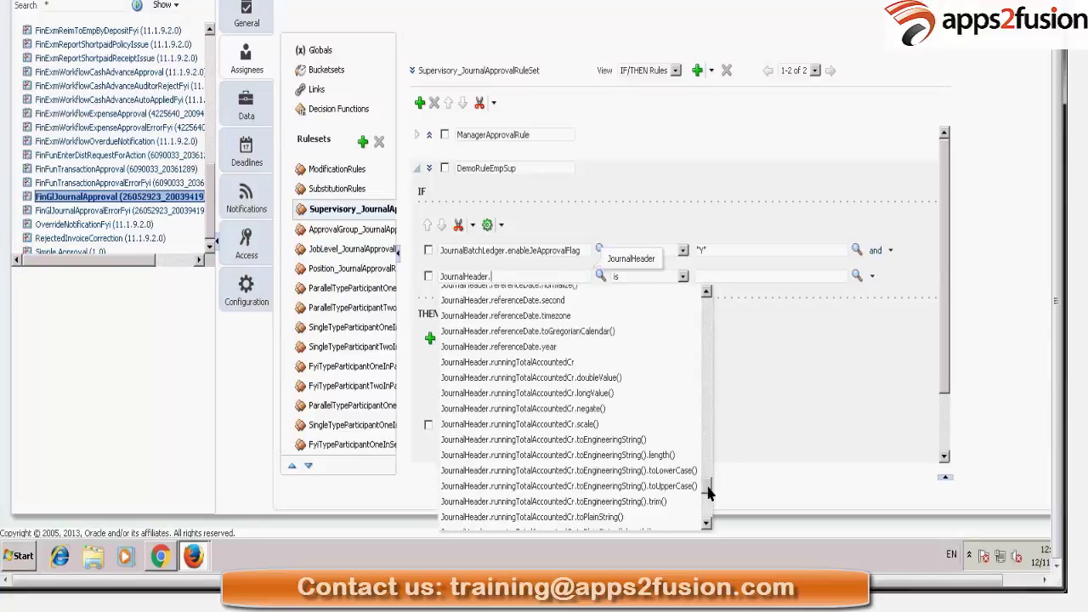
scroll(709, 495, down, 1)
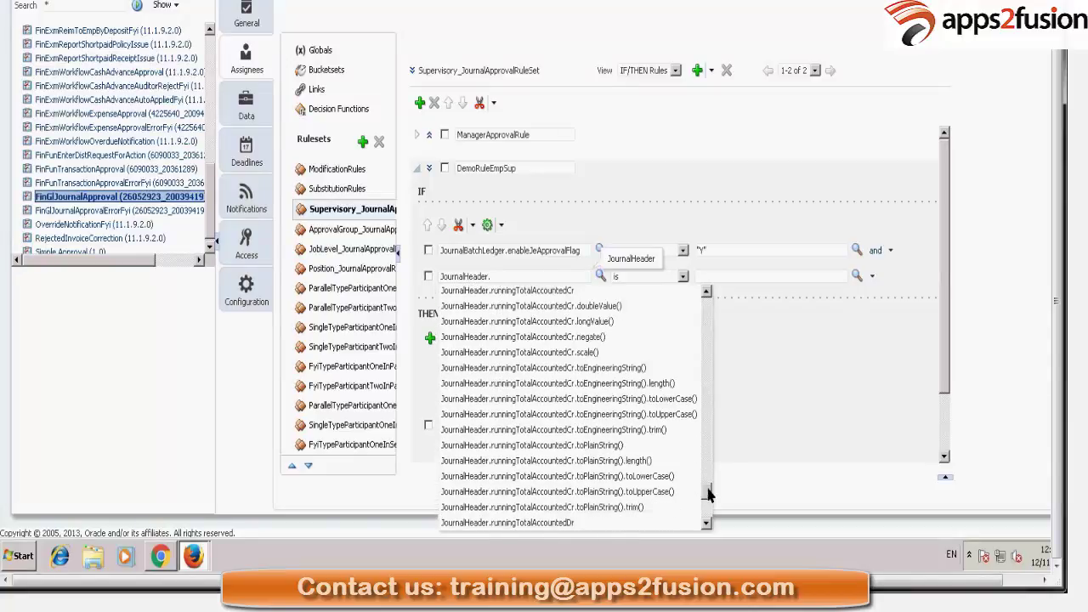
scroll(710, 497, down, 9)
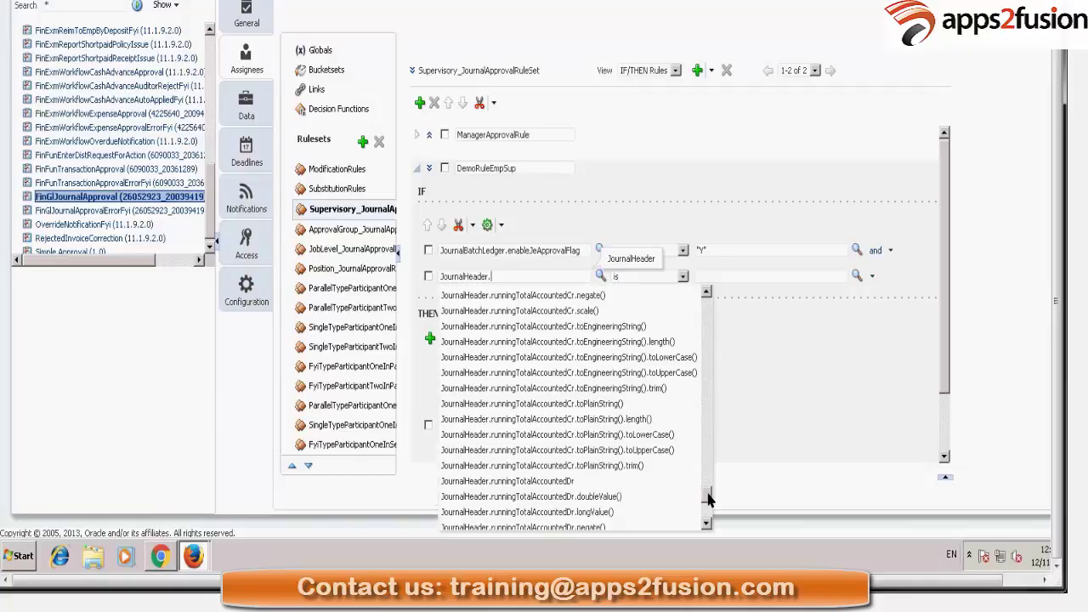
scroll(710, 514, down, 5)
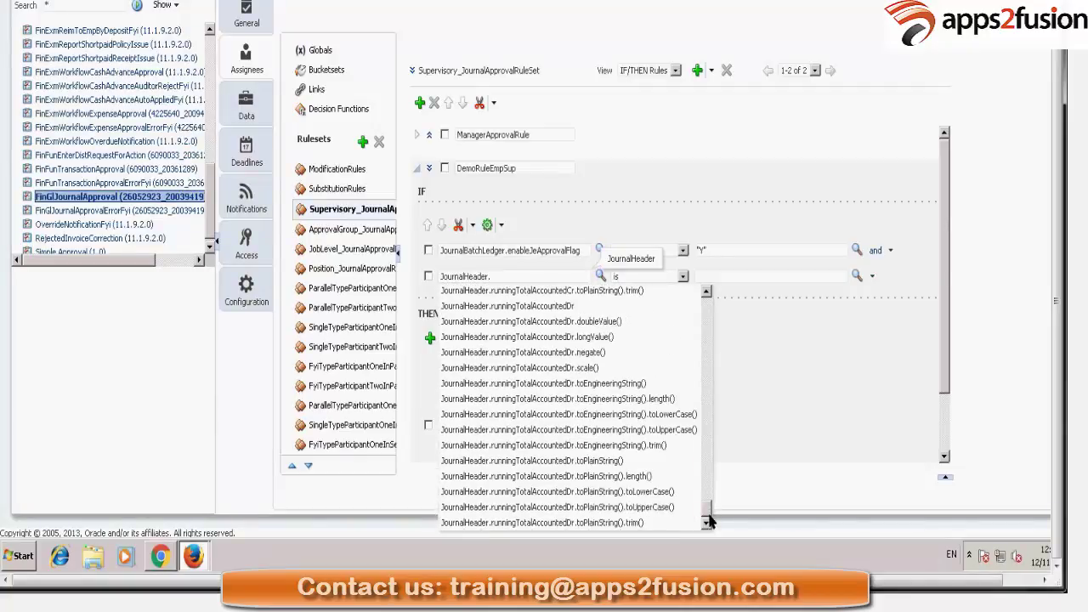
scroll(707, 498, up, 5)
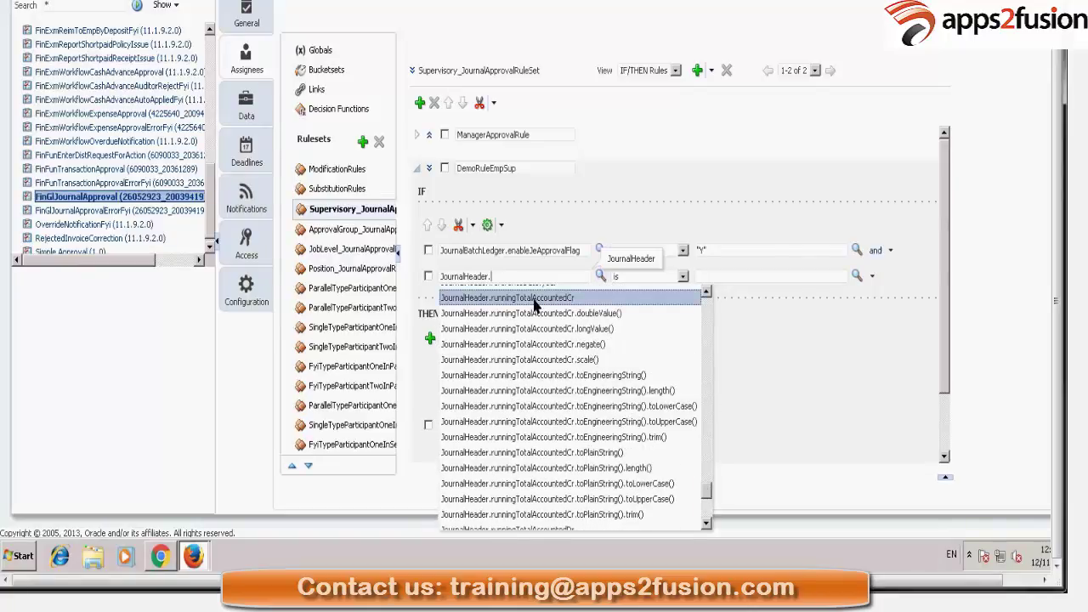
click(535, 298)
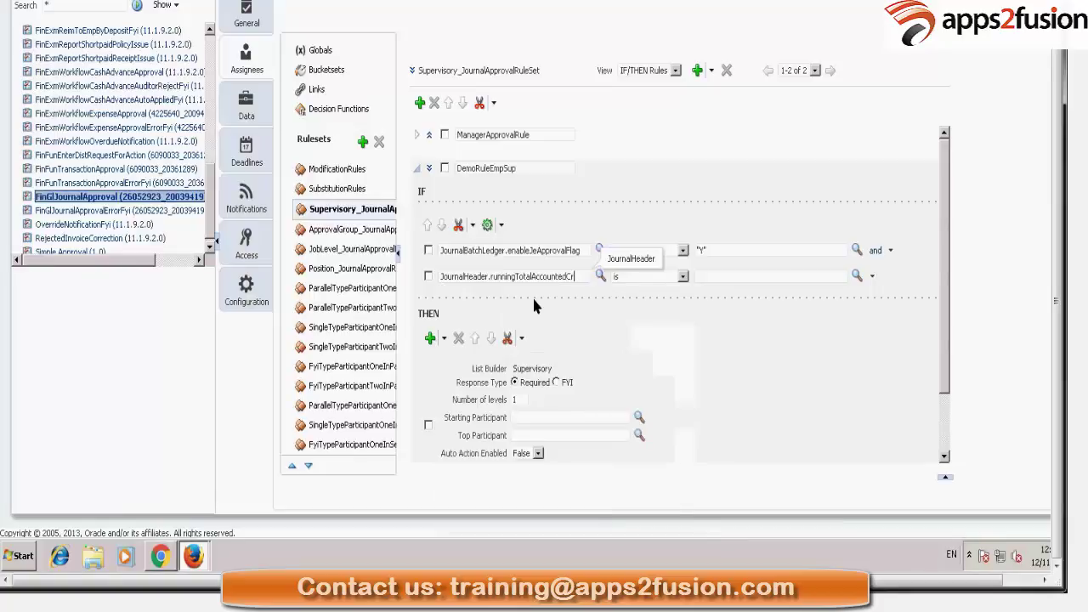
Review the comparison operators available for the second IF test and open the value browser for its left side
click(739, 279)
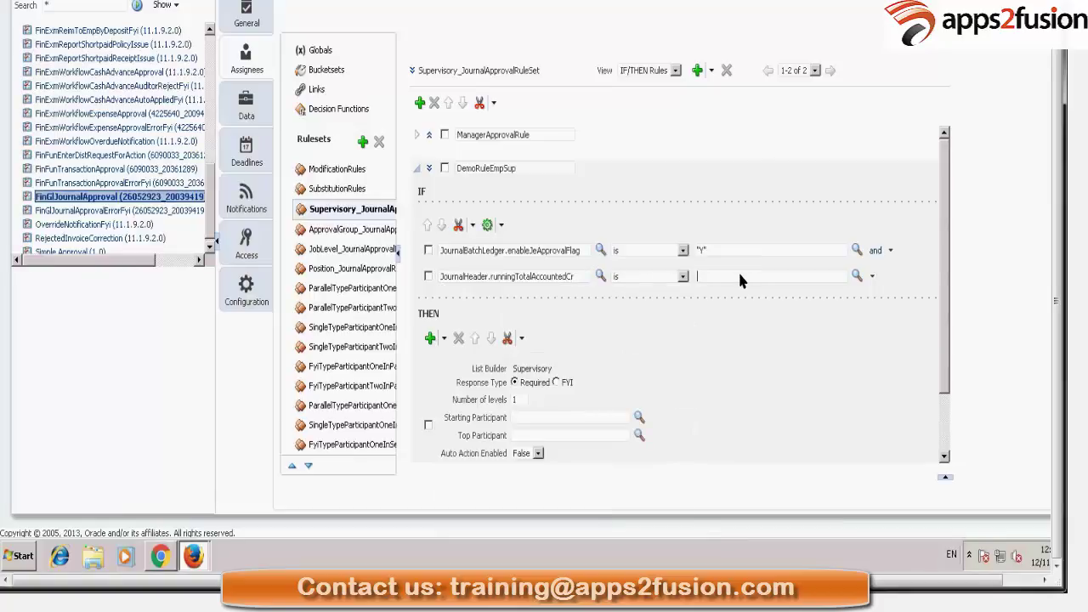
click(683, 276)
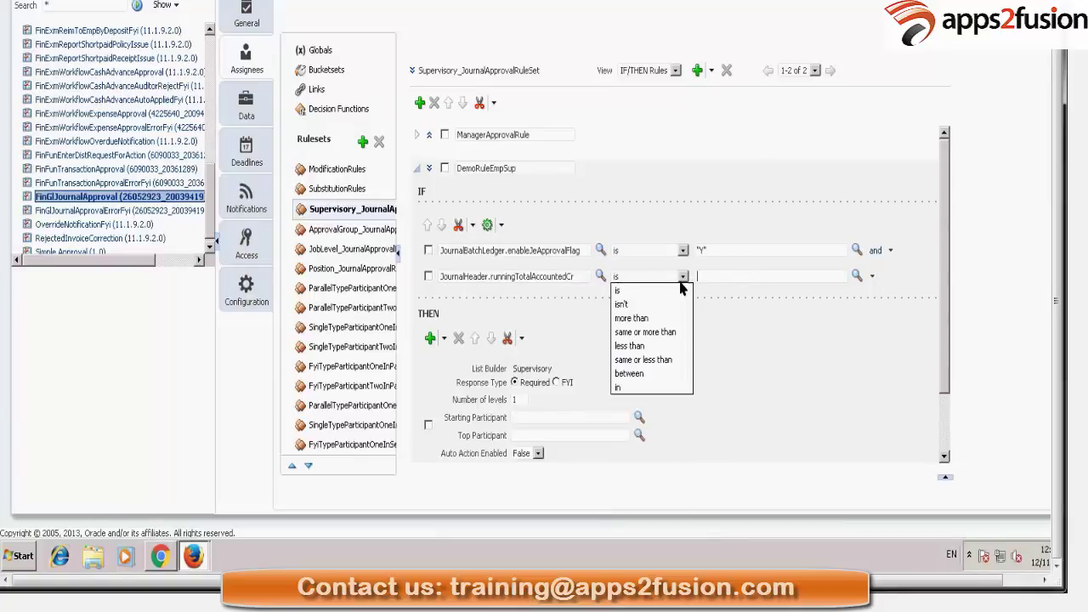
click(569, 309)
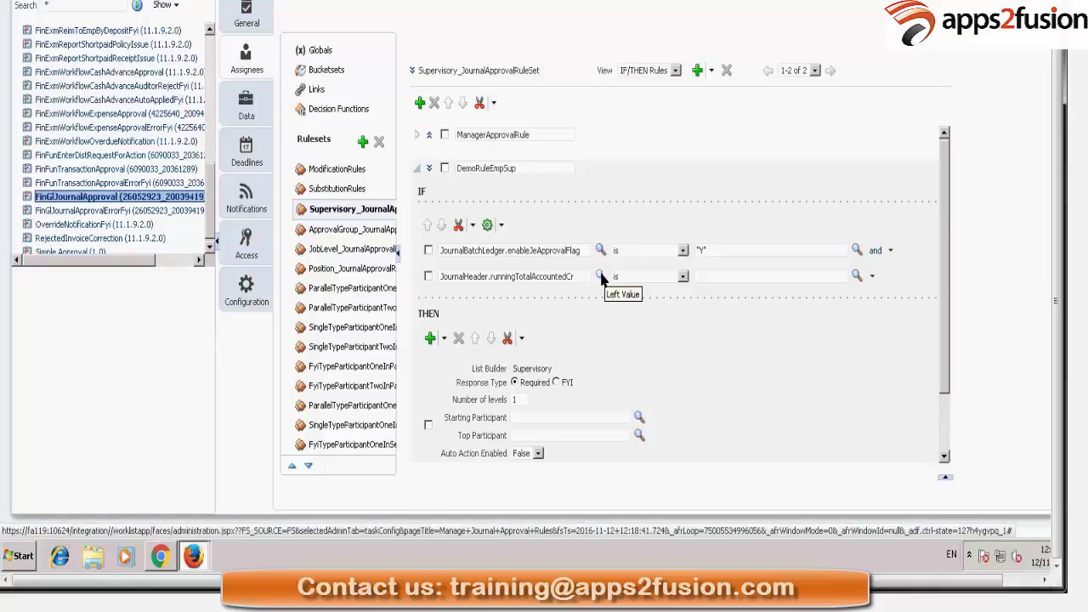
click(602, 277)
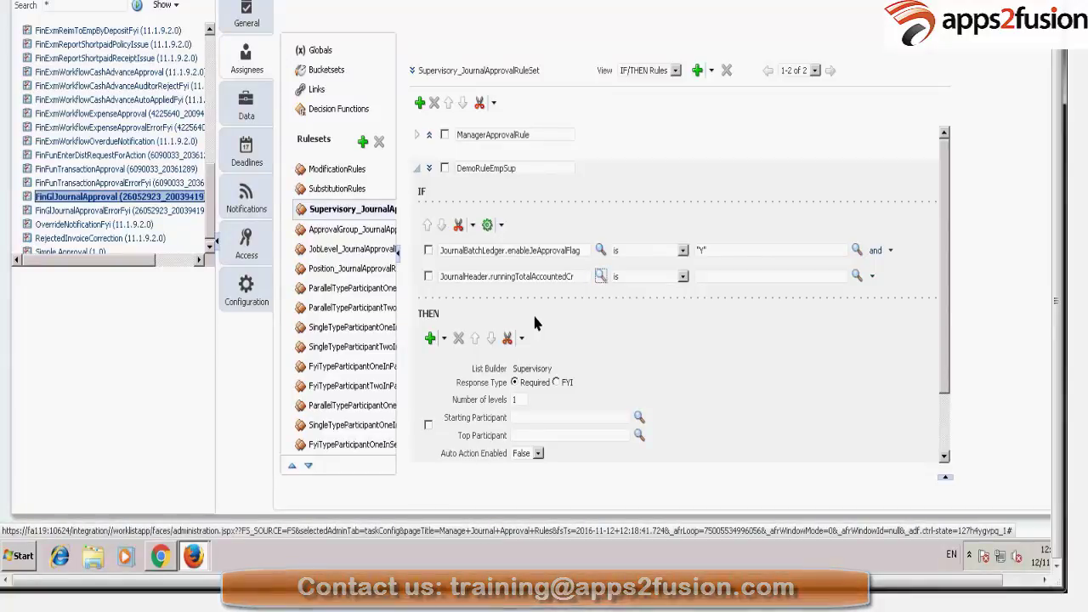